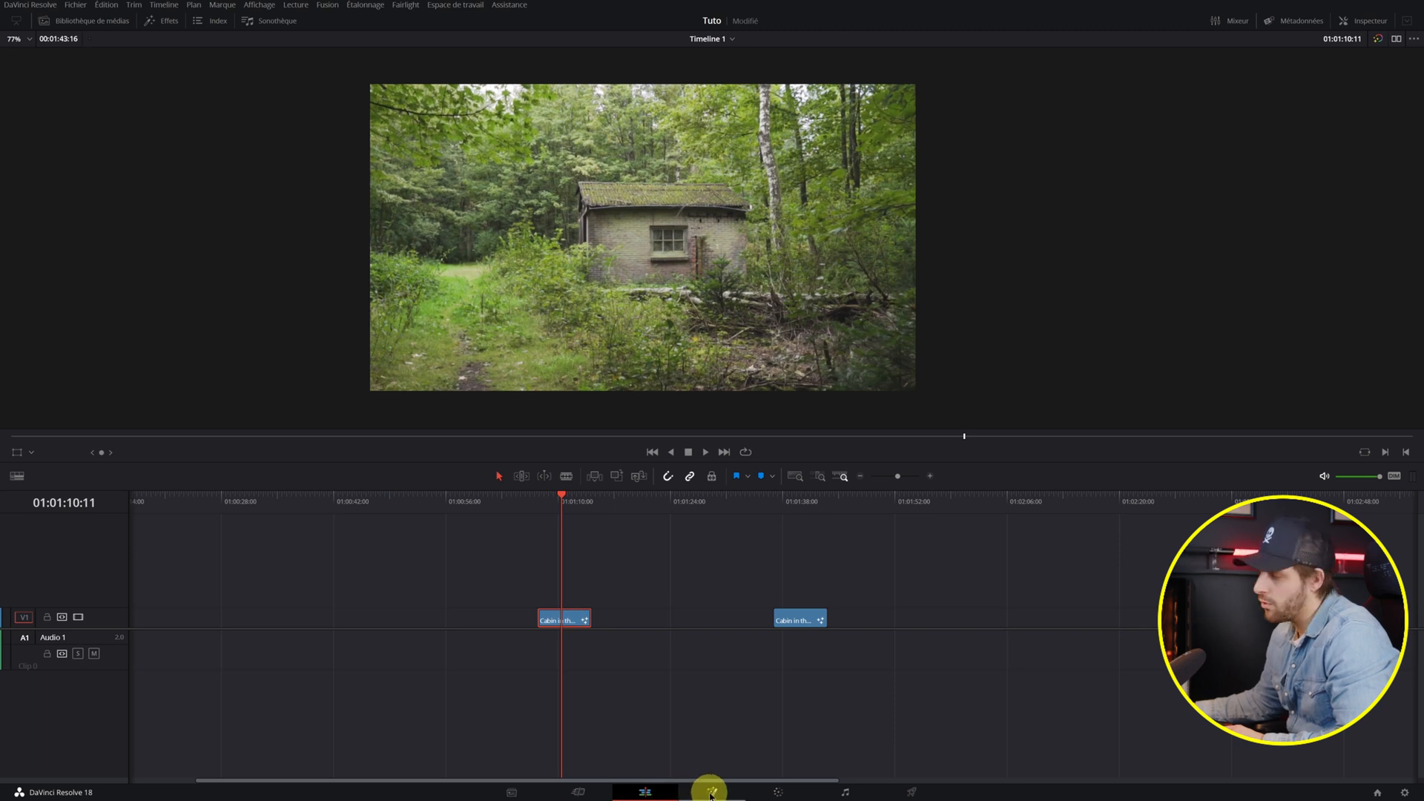
# Open the cabin clip in the Fusion page and merge a Fast Noise node over MediaIn1, placed just above Merge1.
pyautogui.click(710, 792)
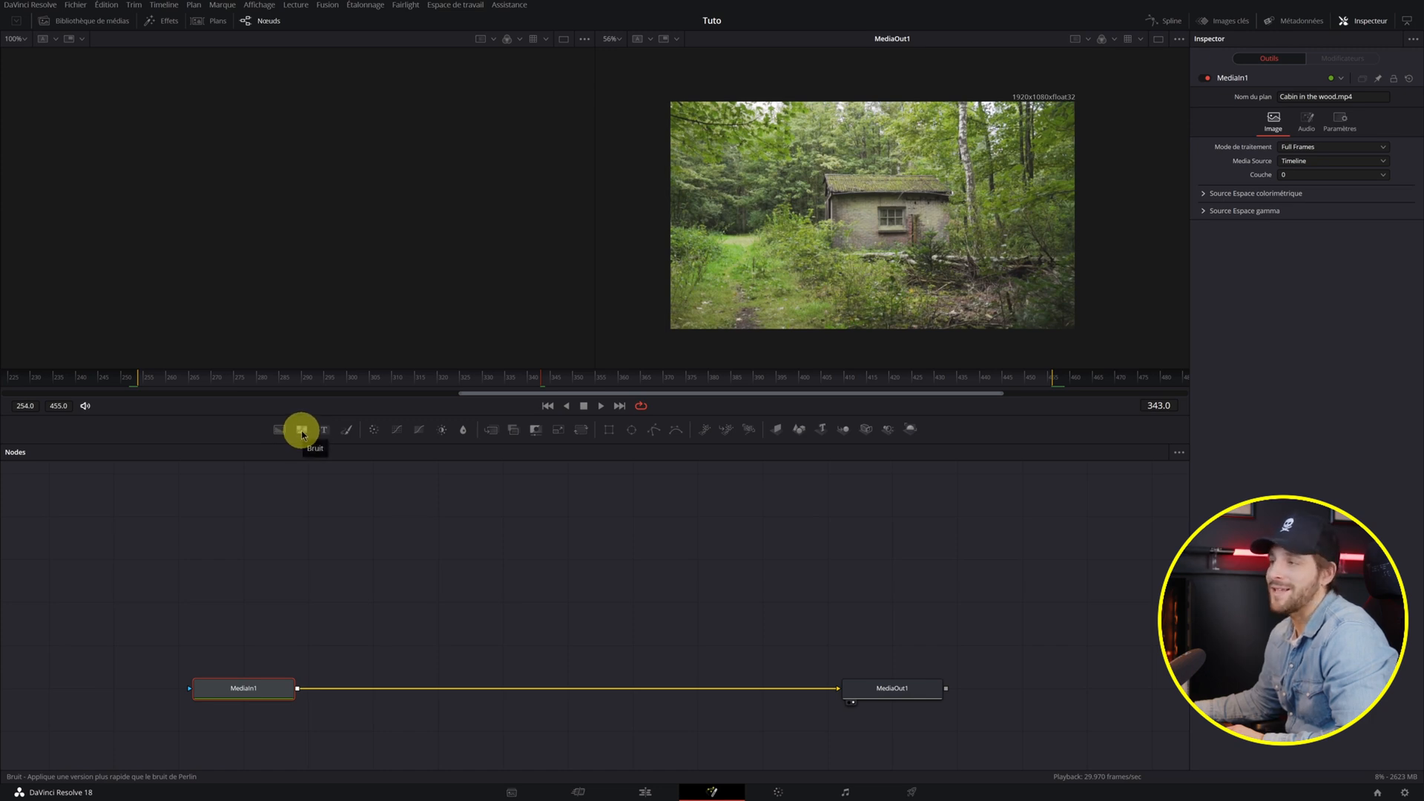
pyautogui.moveTo(301, 433); pyautogui.dragTo(297, 689)
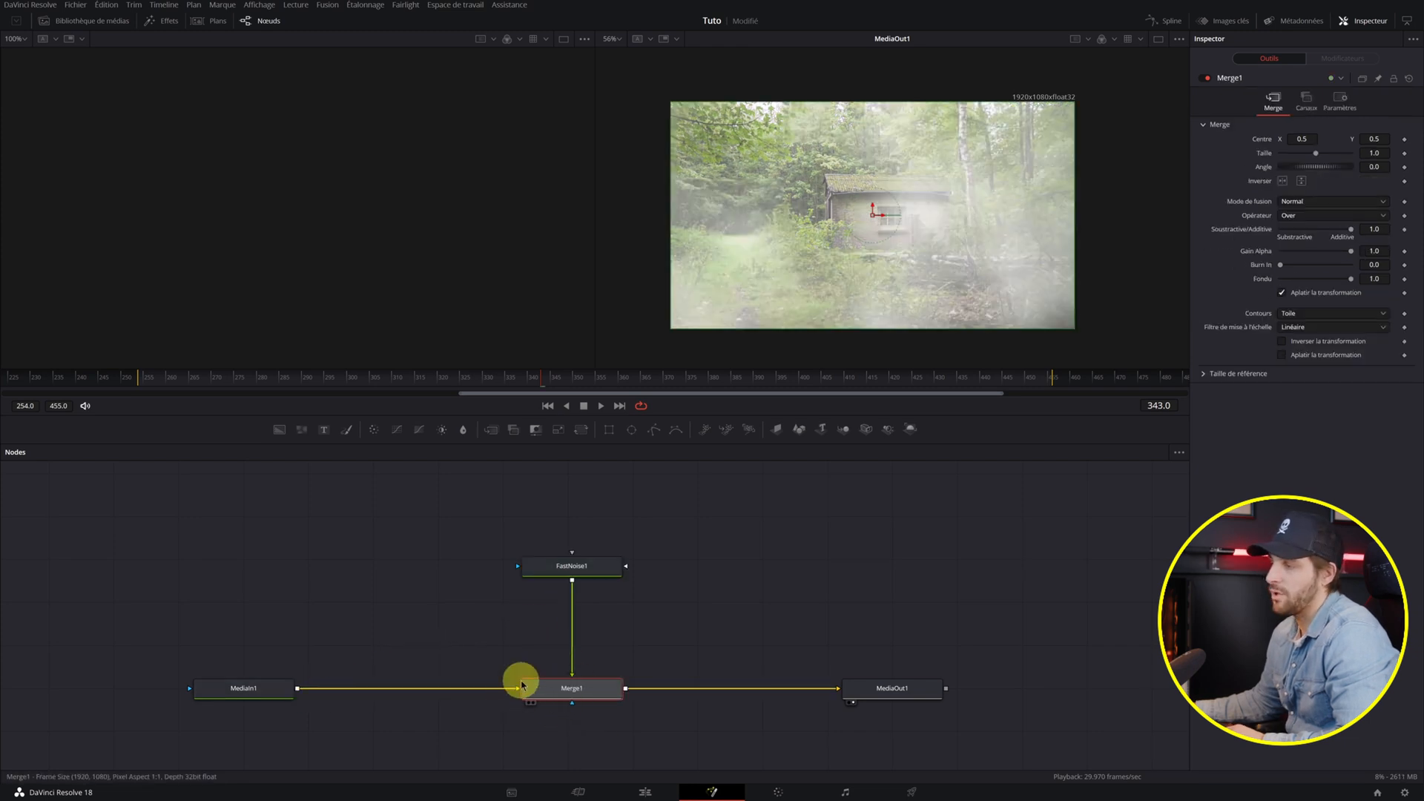
pyautogui.moveTo(571, 574); pyautogui.dragTo(571, 608)
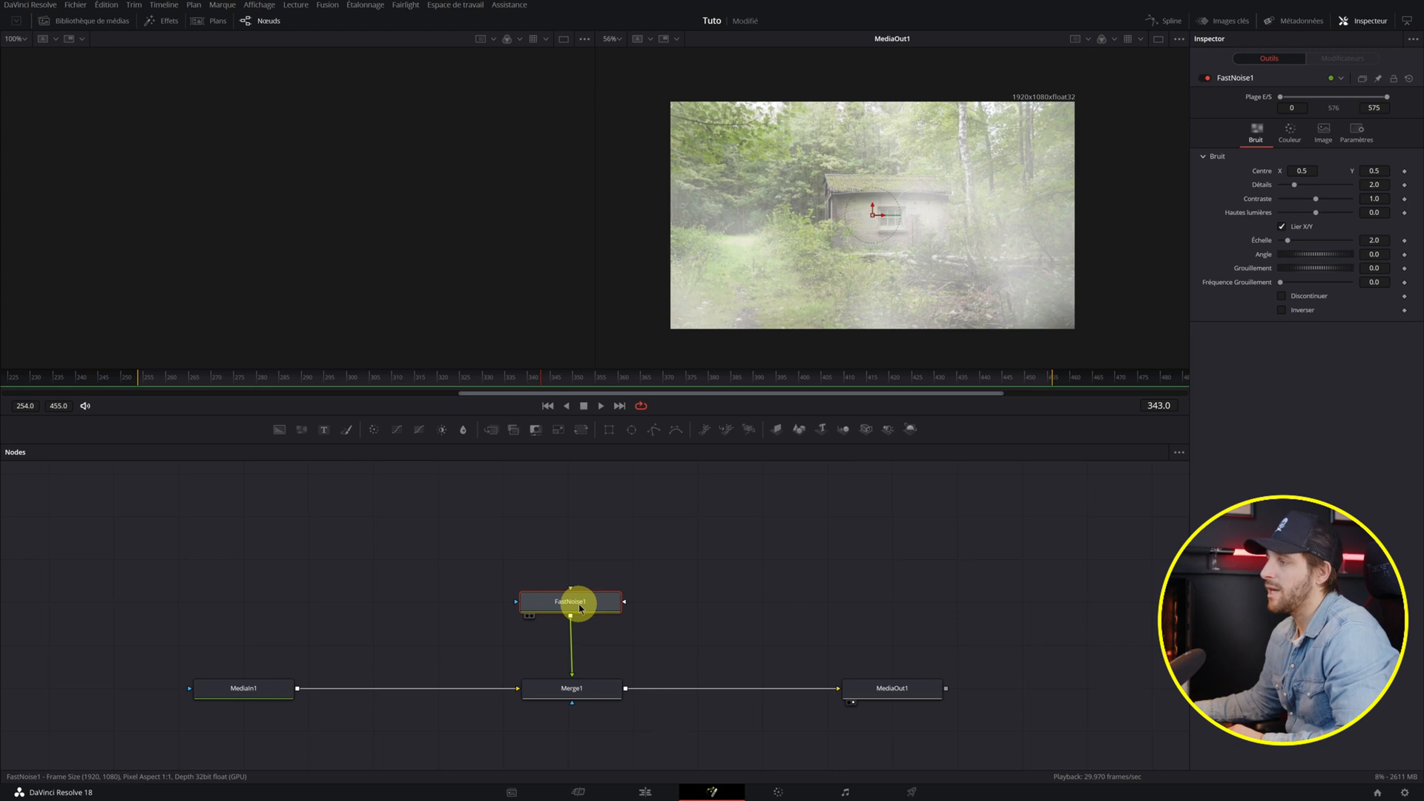
pyautogui.moveTo(581, 608)
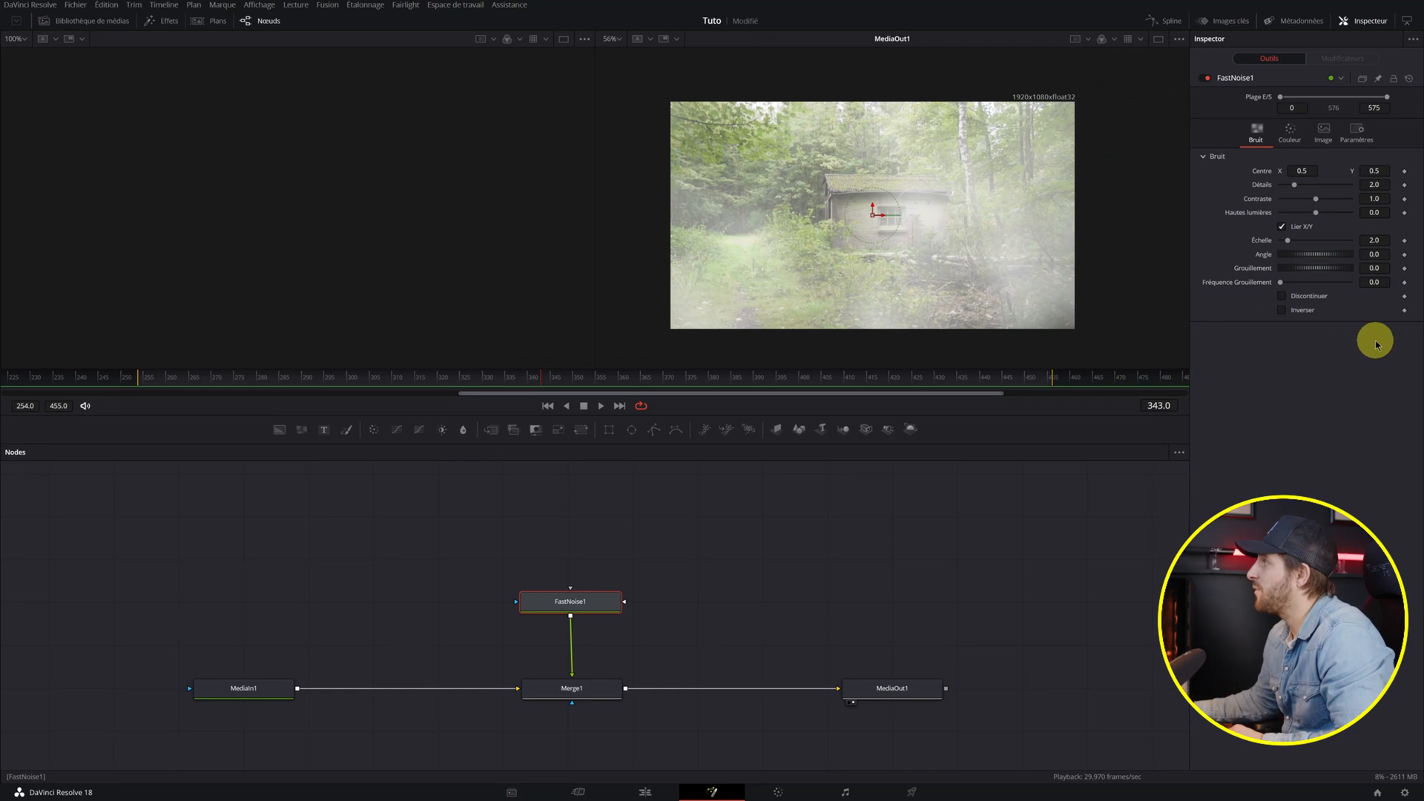
# Set FastNoise1's Détails to 2.52, Contraste to 1.27, Hautes lumières to 0.054 and Échelle to 3.64.
pyautogui.click(1374, 185)
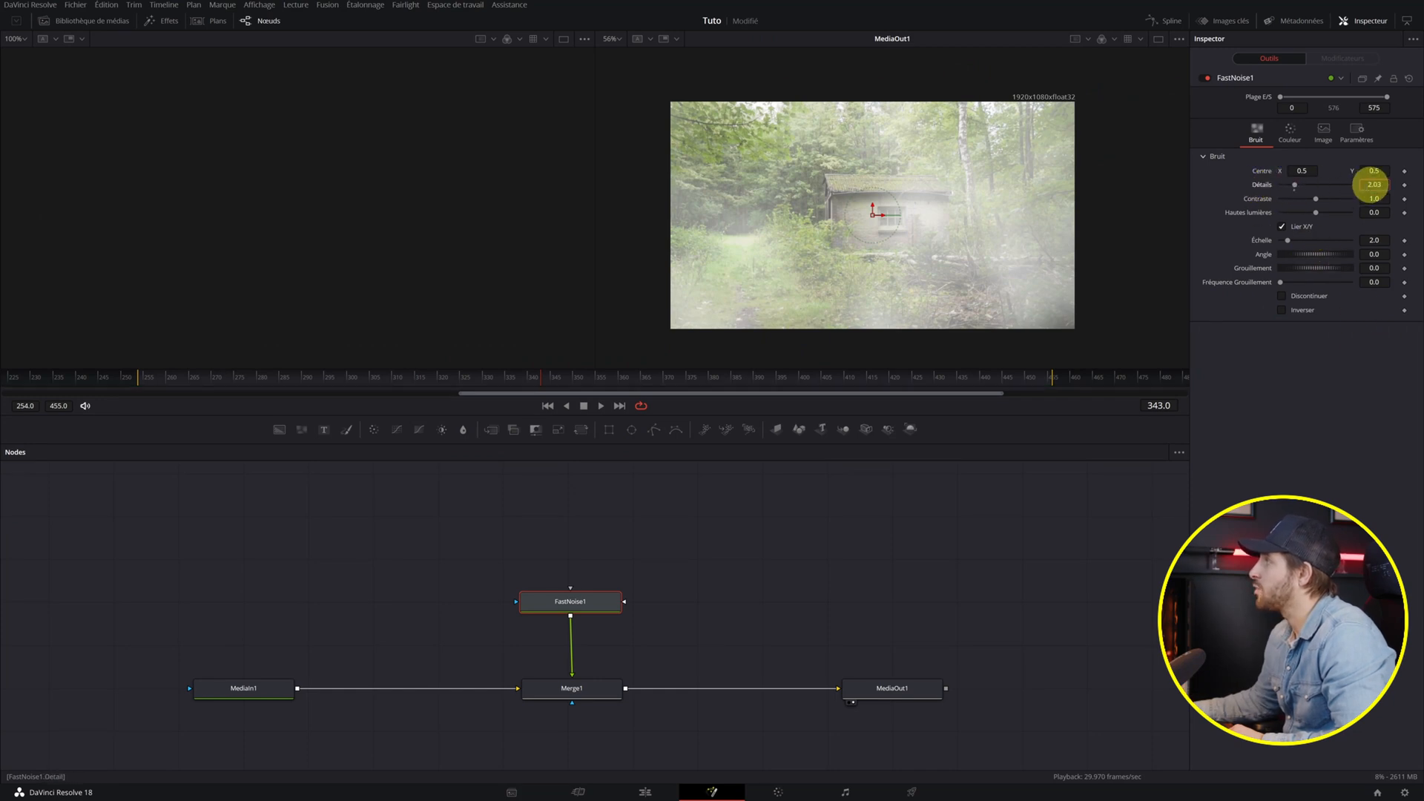
pyautogui.moveTo(1383, 185); pyautogui.dragTo(1385, 199)
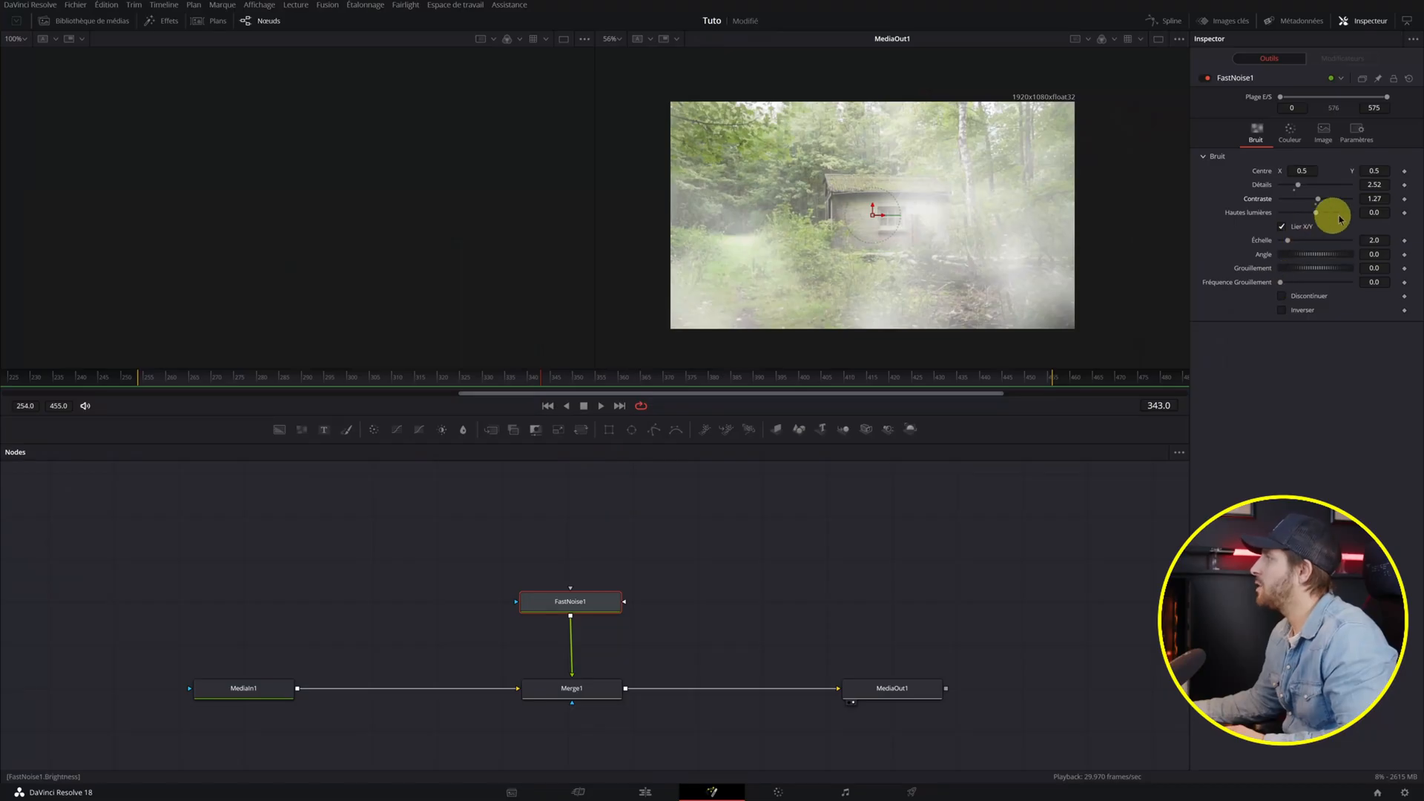
pyautogui.moveTo(1370, 213); pyautogui.dragTo(1392, 211)
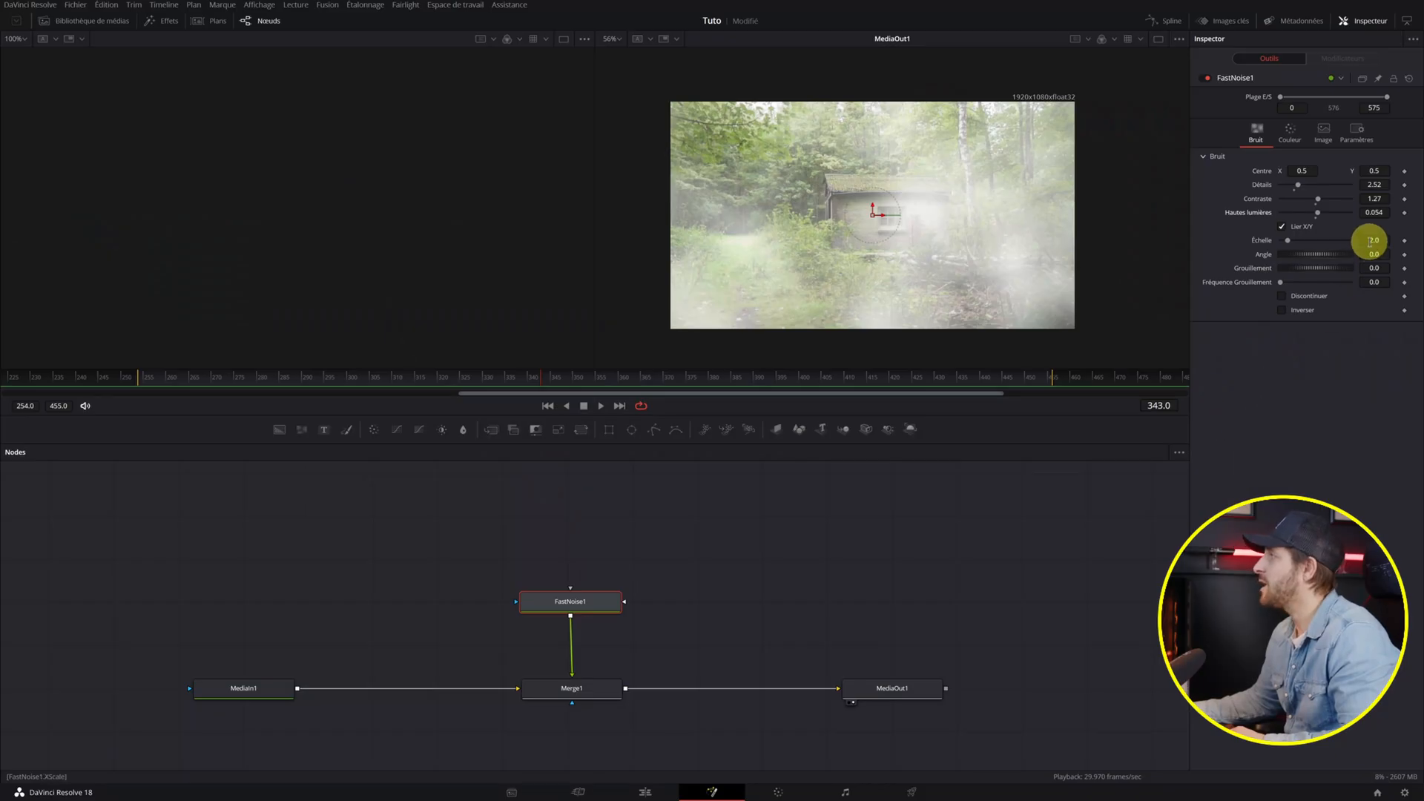
pyautogui.moveTo(1369, 242); pyautogui.dragTo(749, 235)
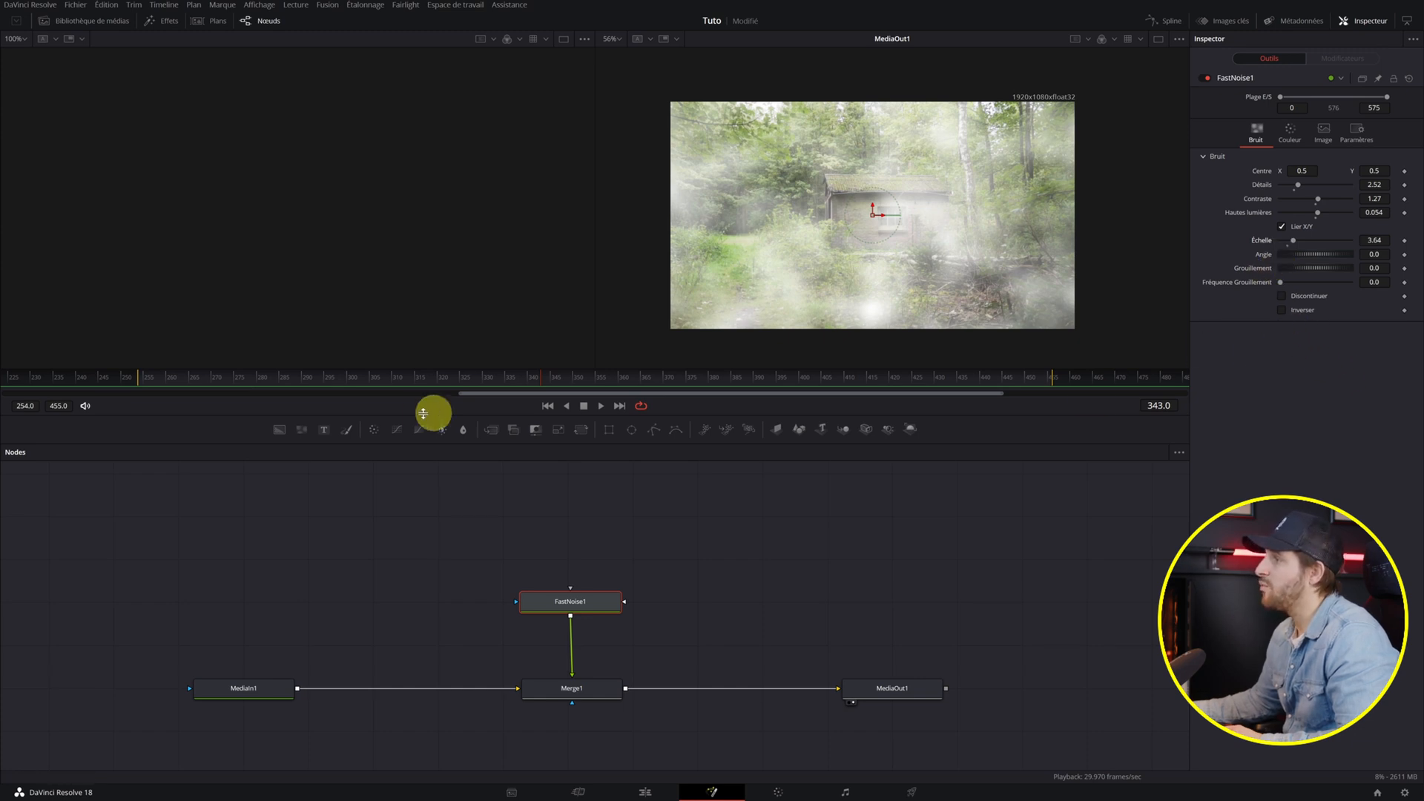
# Play the composition from frame 254 to examine the noise over the footage.
pyautogui.moveTo(153, 383); pyautogui.dragTo(146, 383)
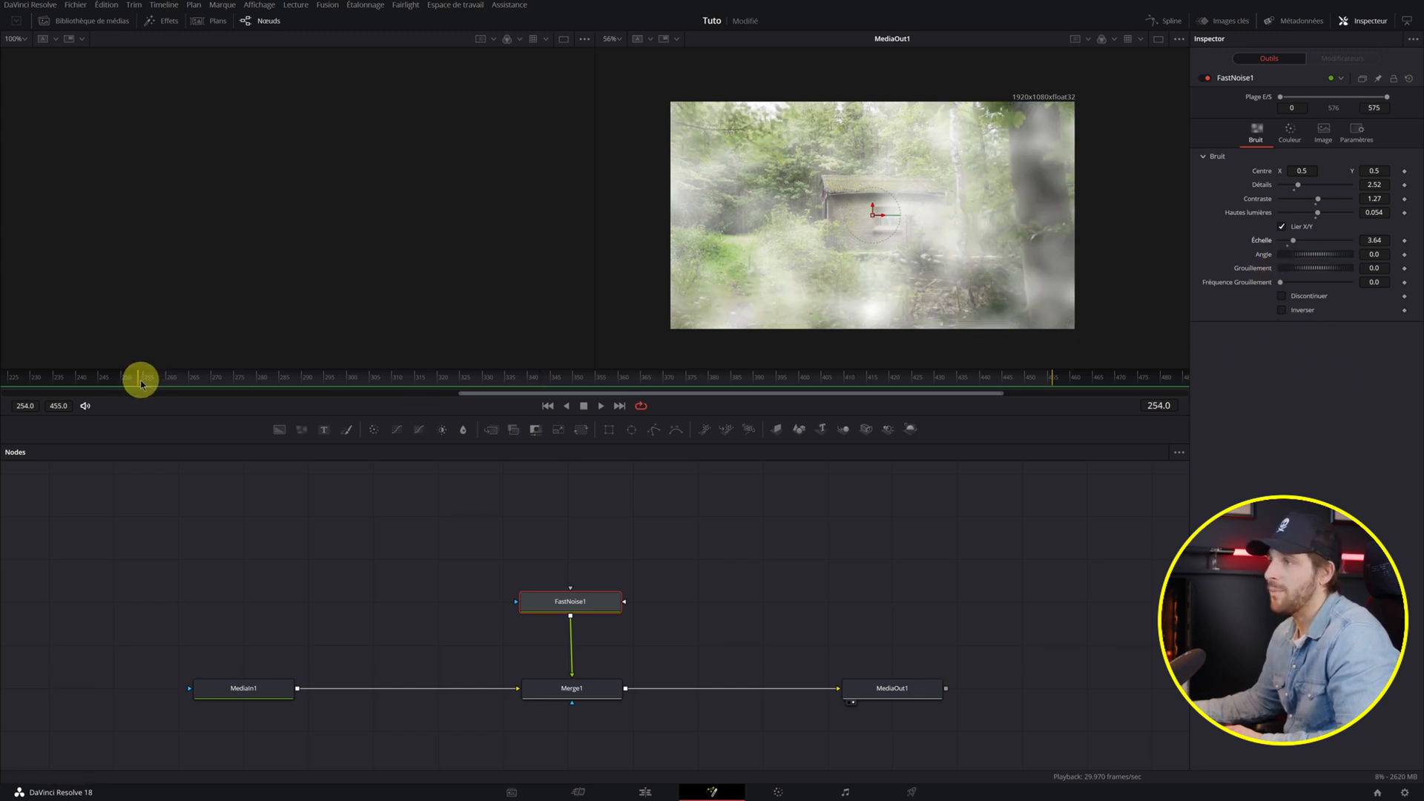
pyautogui.press('space')
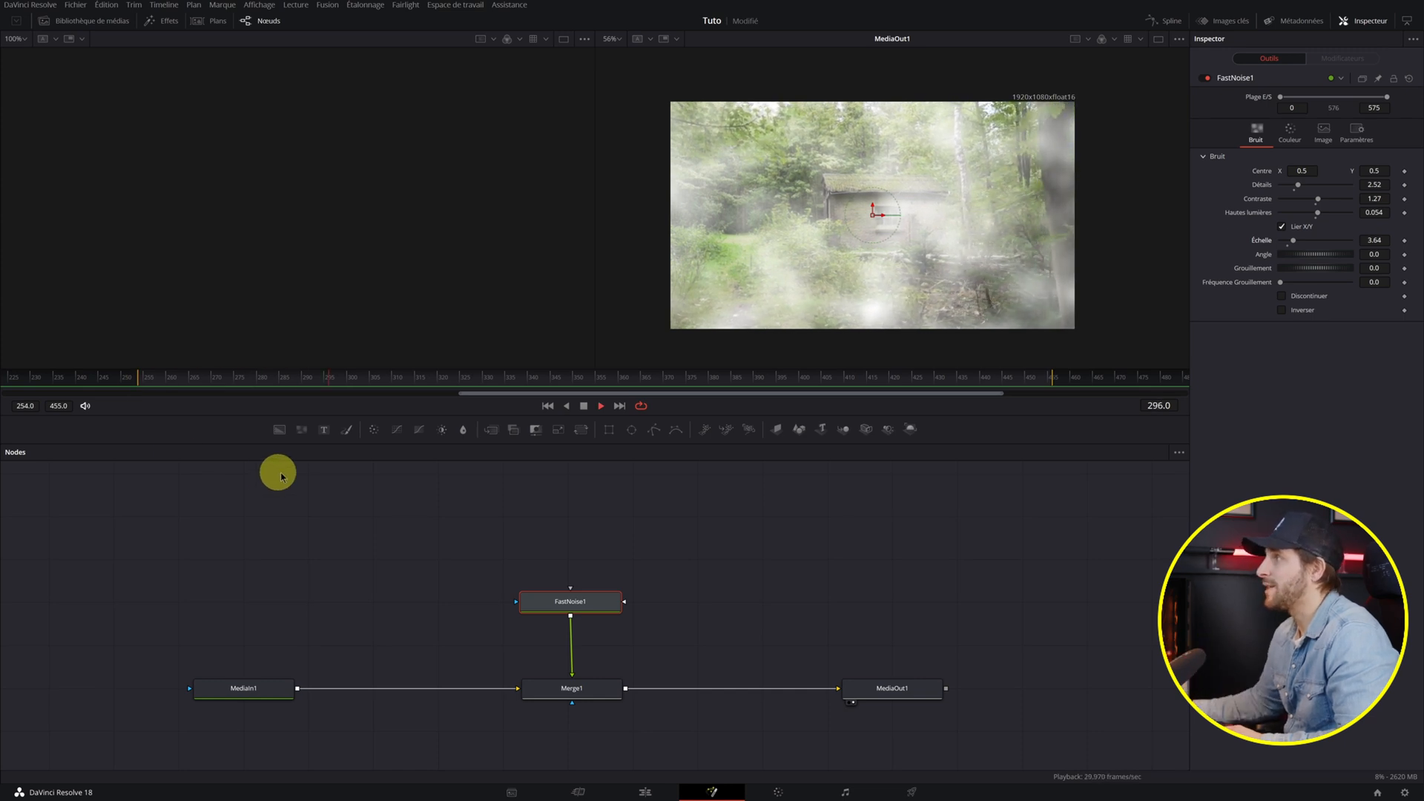
pyautogui.click(137, 385)
# Keyframe Grouillement and Fréquence Grouillement at 0.0 on frame 254, and at 0.304 and 0.011 respectively on frame 455.
pyautogui.moveTo(138, 383); pyautogui.dragTo(139, 382)
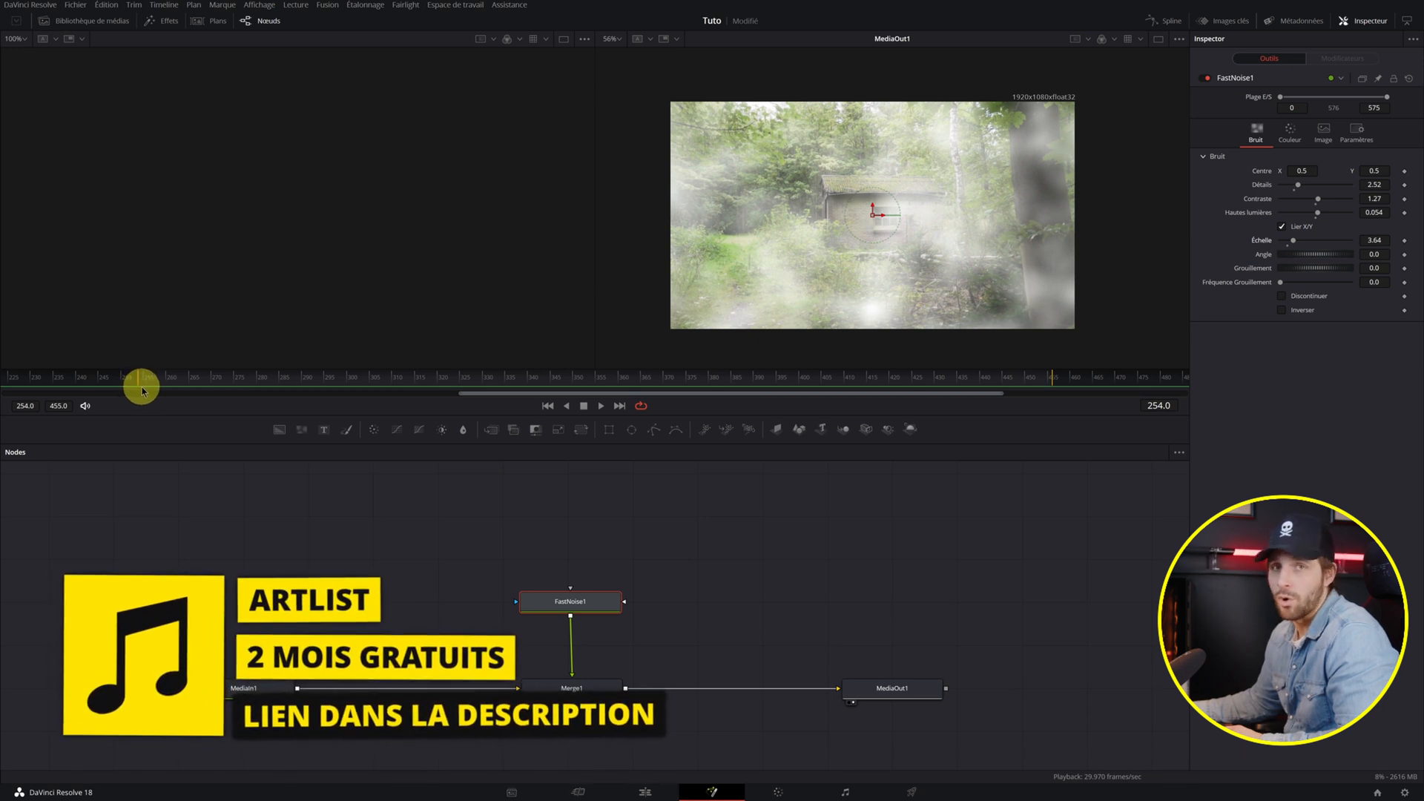
pyautogui.click(1404, 268)
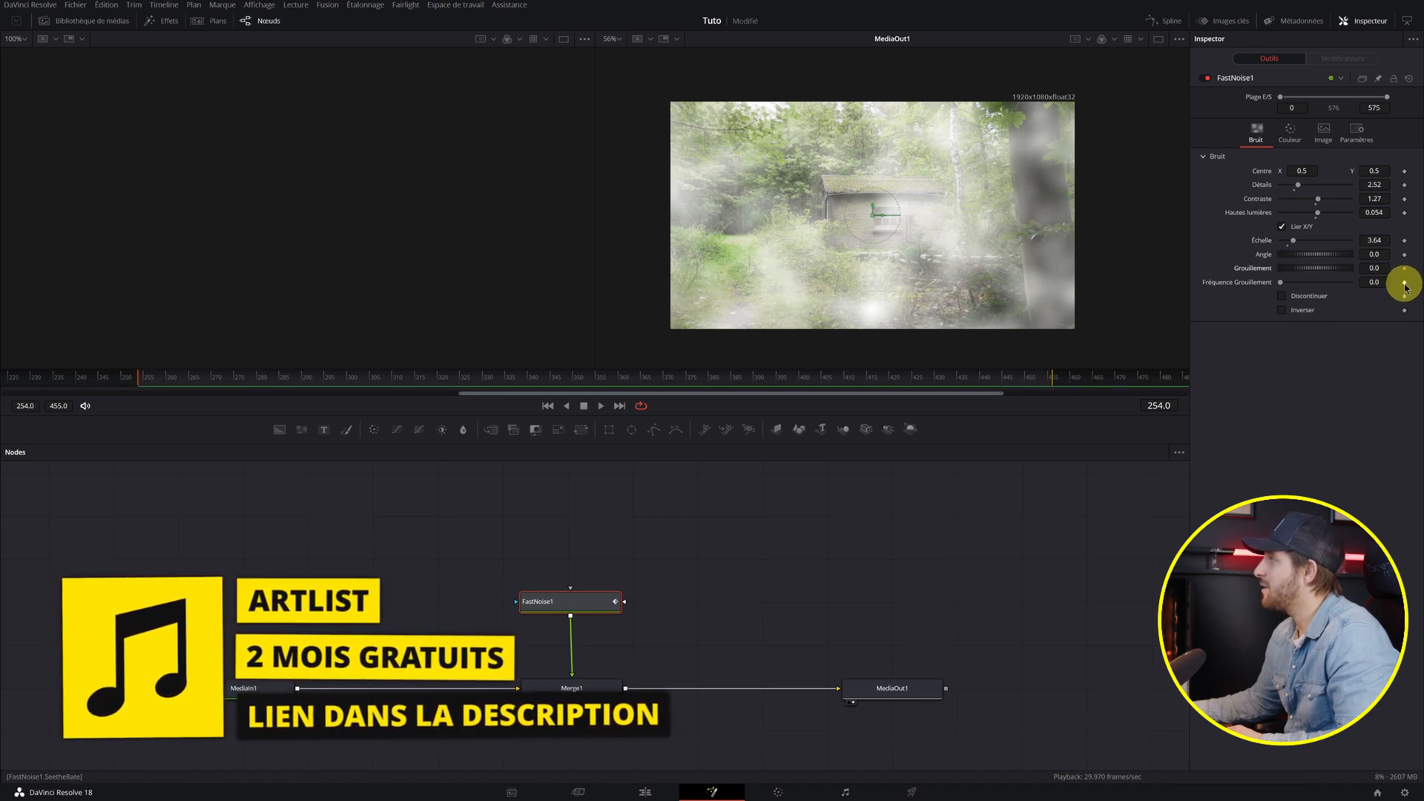
pyautogui.click(1404, 282)
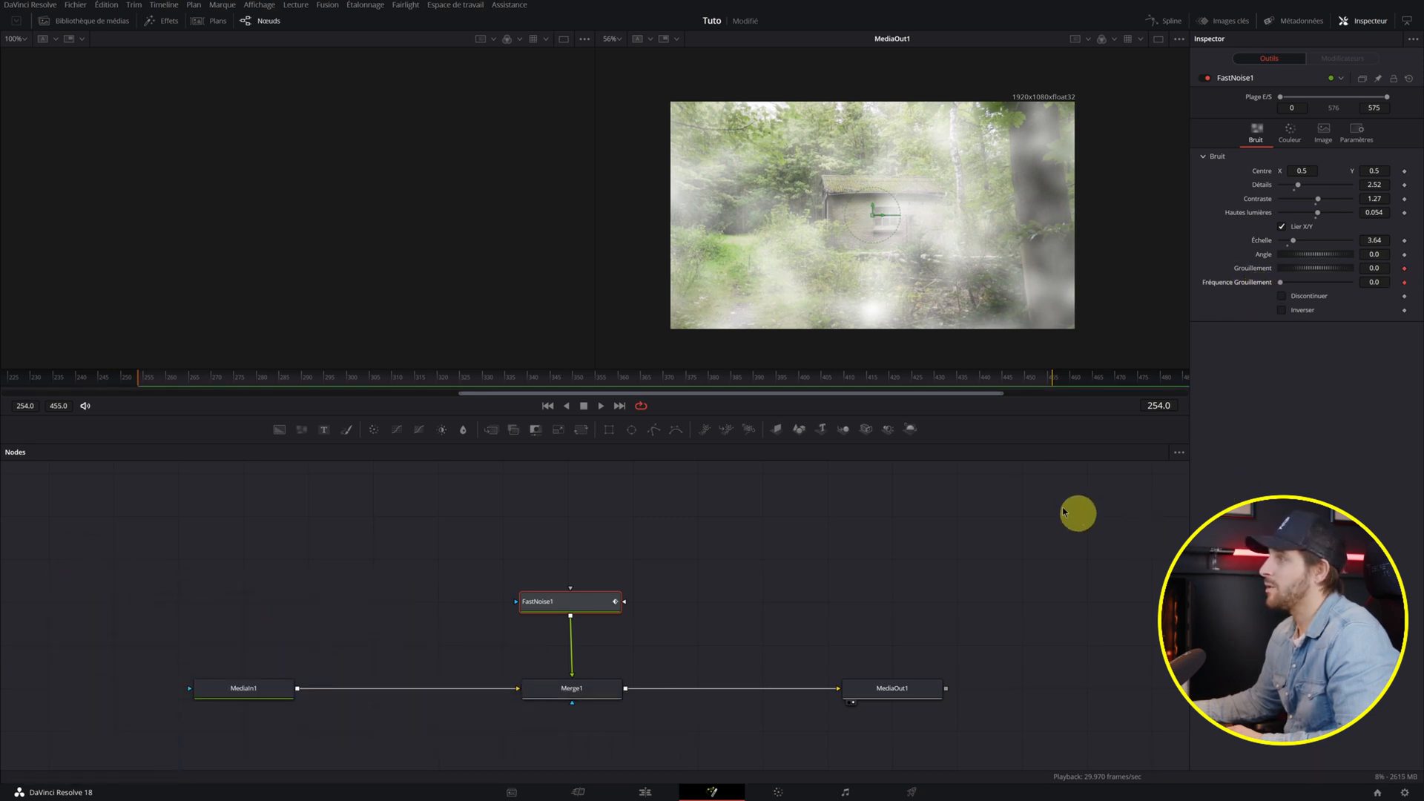
pyautogui.click(1050, 378)
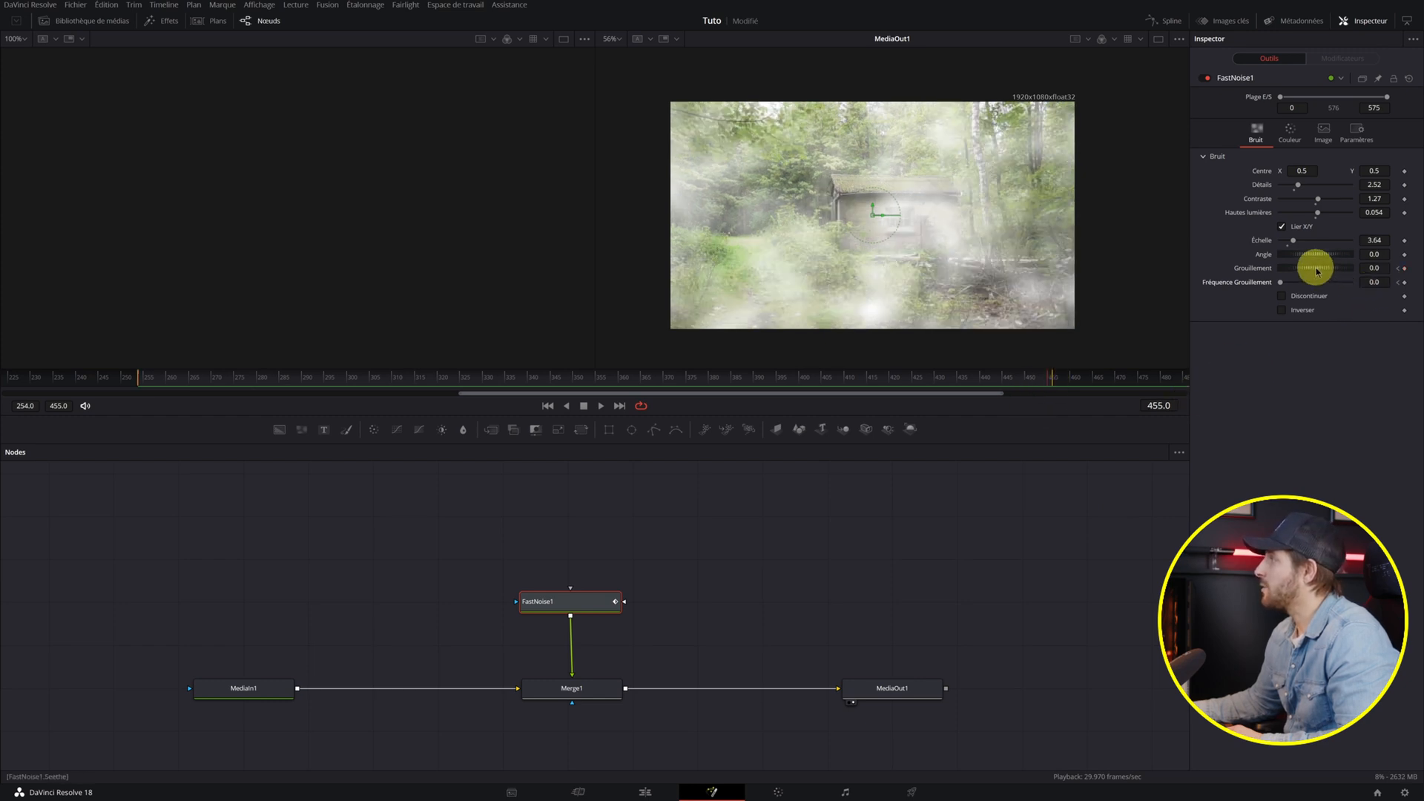
pyautogui.moveTo(1317, 271); pyautogui.dragTo(1338, 269)
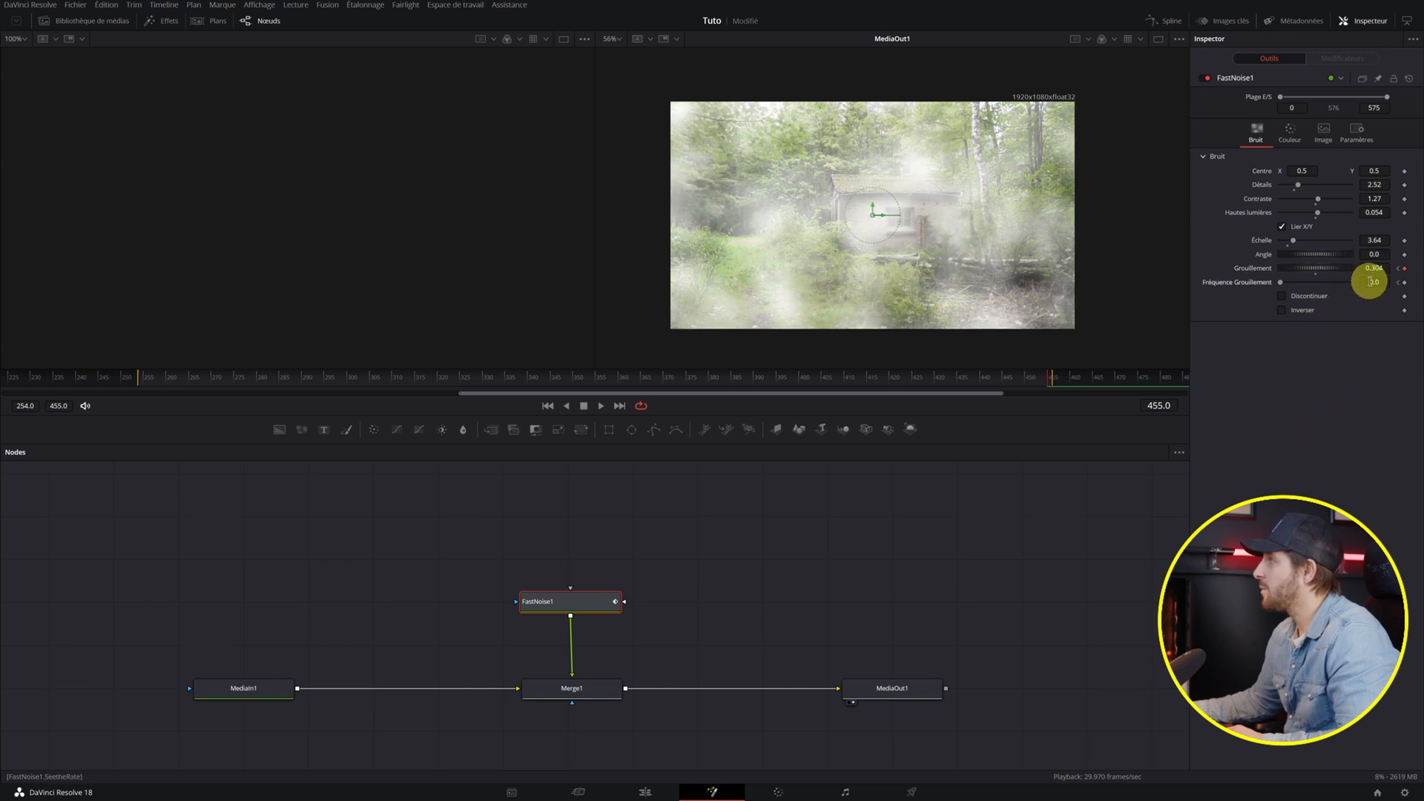
pyautogui.moveTo(1369, 282); pyautogui.dragTo(1376, 282)
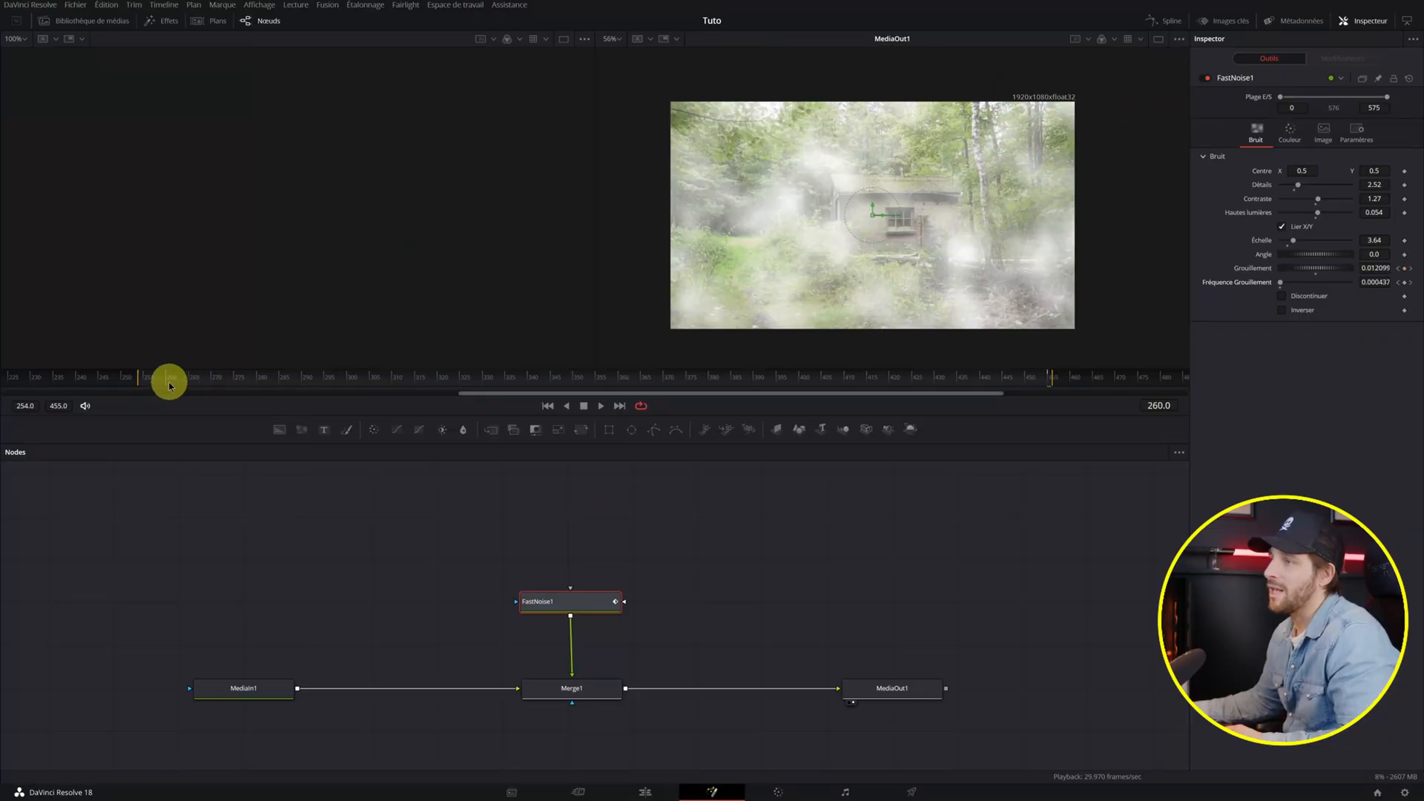
# Play the composition from frame 254 to check the animated seething of the fog.
pyautogui.moveTo(169, 385); pyautogui.dragTo(143, 384)
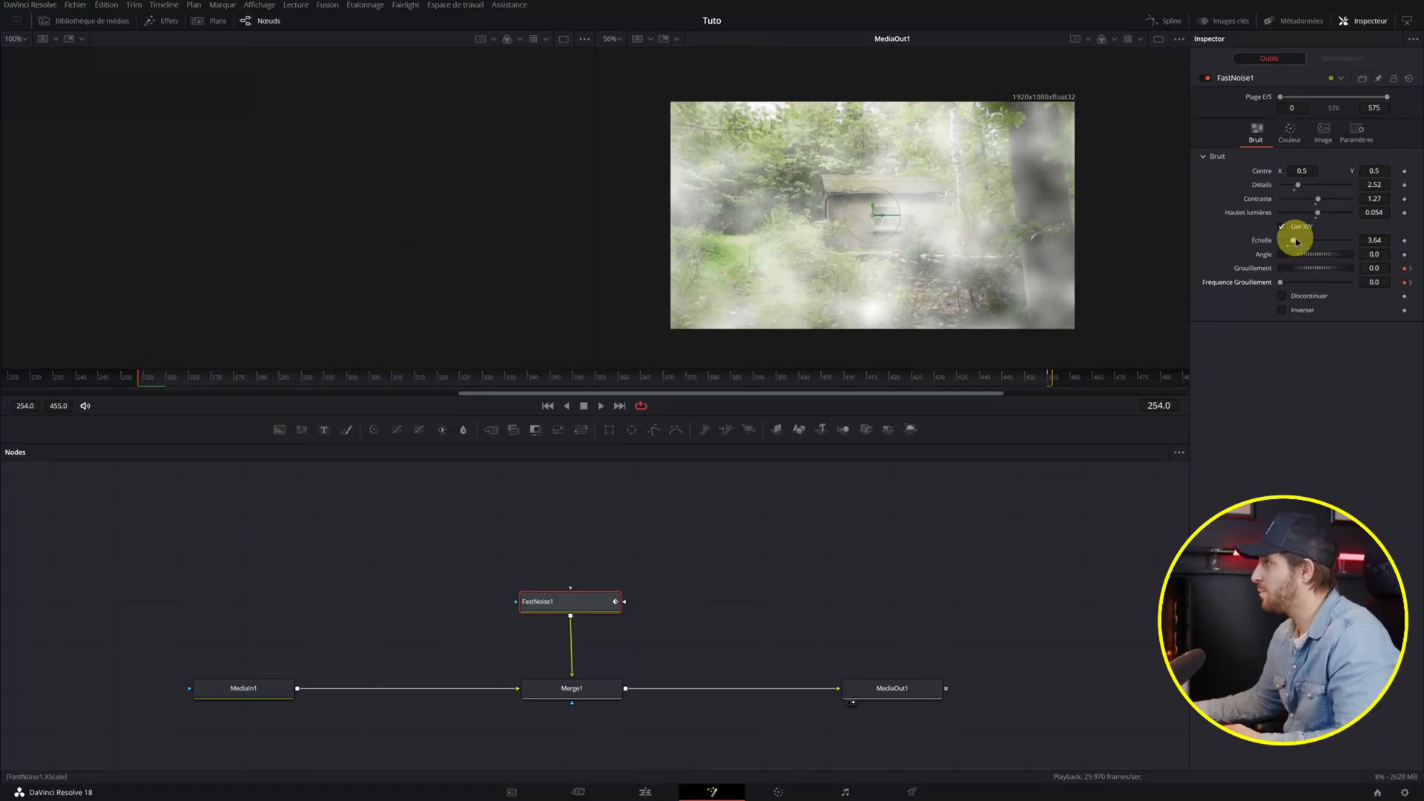
pyautogui.press('space')
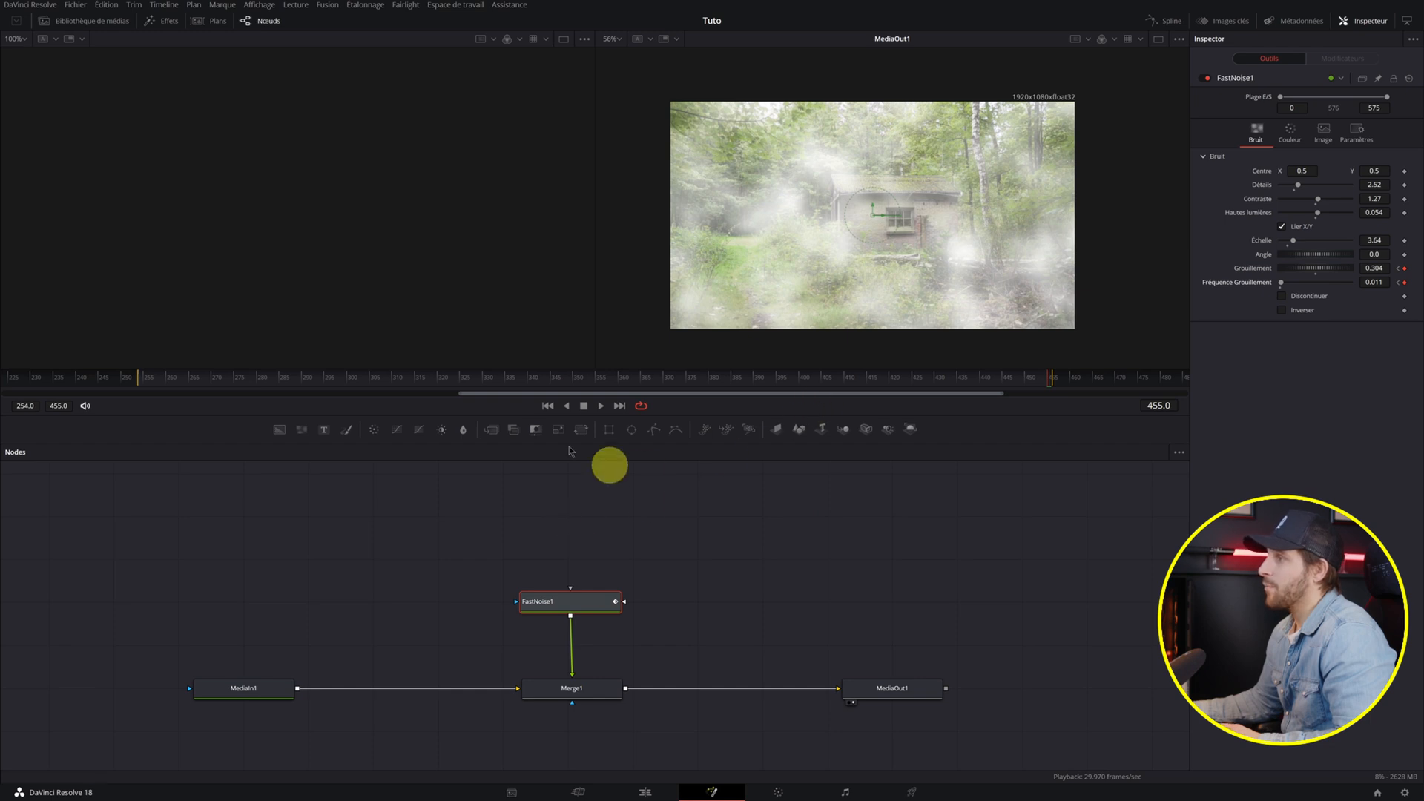
pyautogui.moveTo(213, 382); pyautogui.dragTo(148, 385)
pyautogui.press('space')
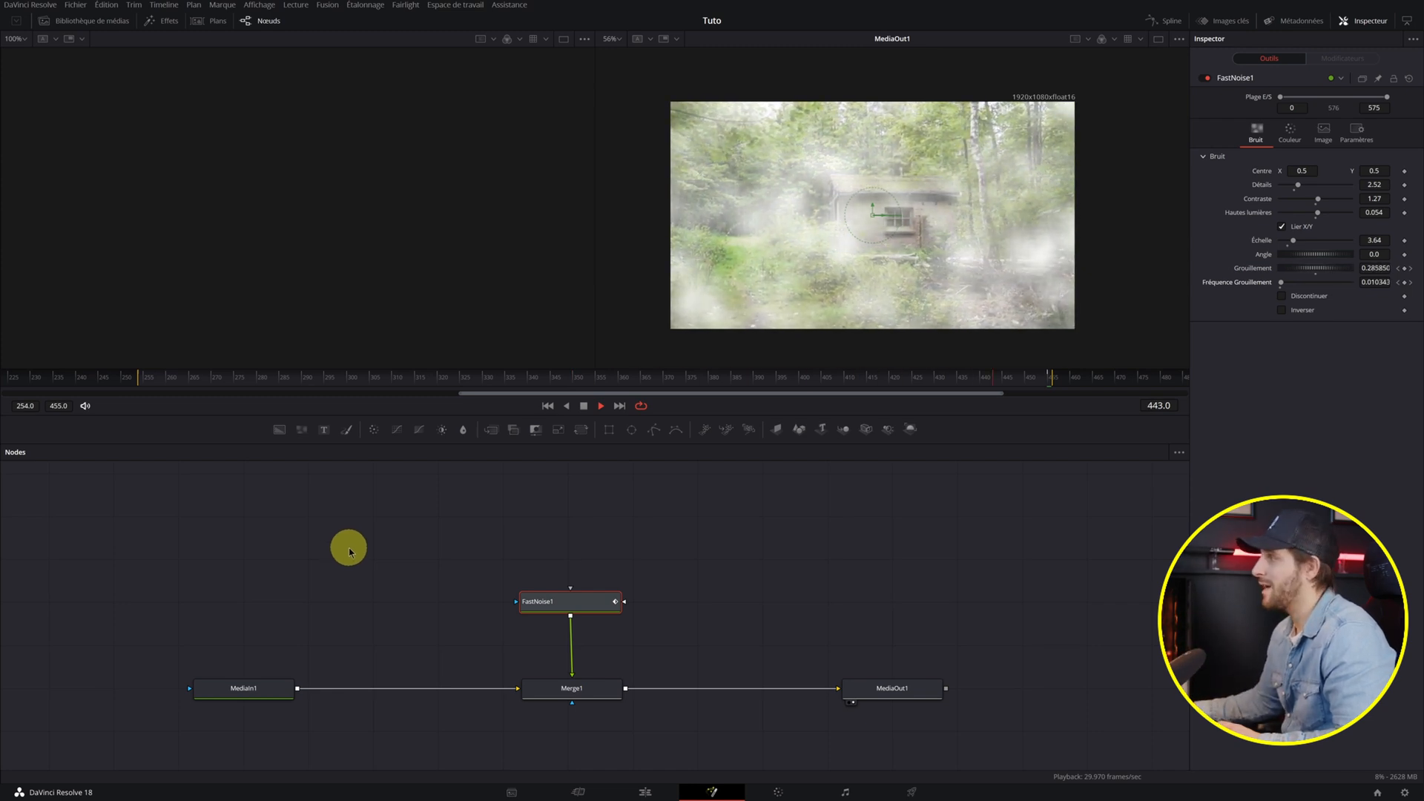
pyautogui.press('space')
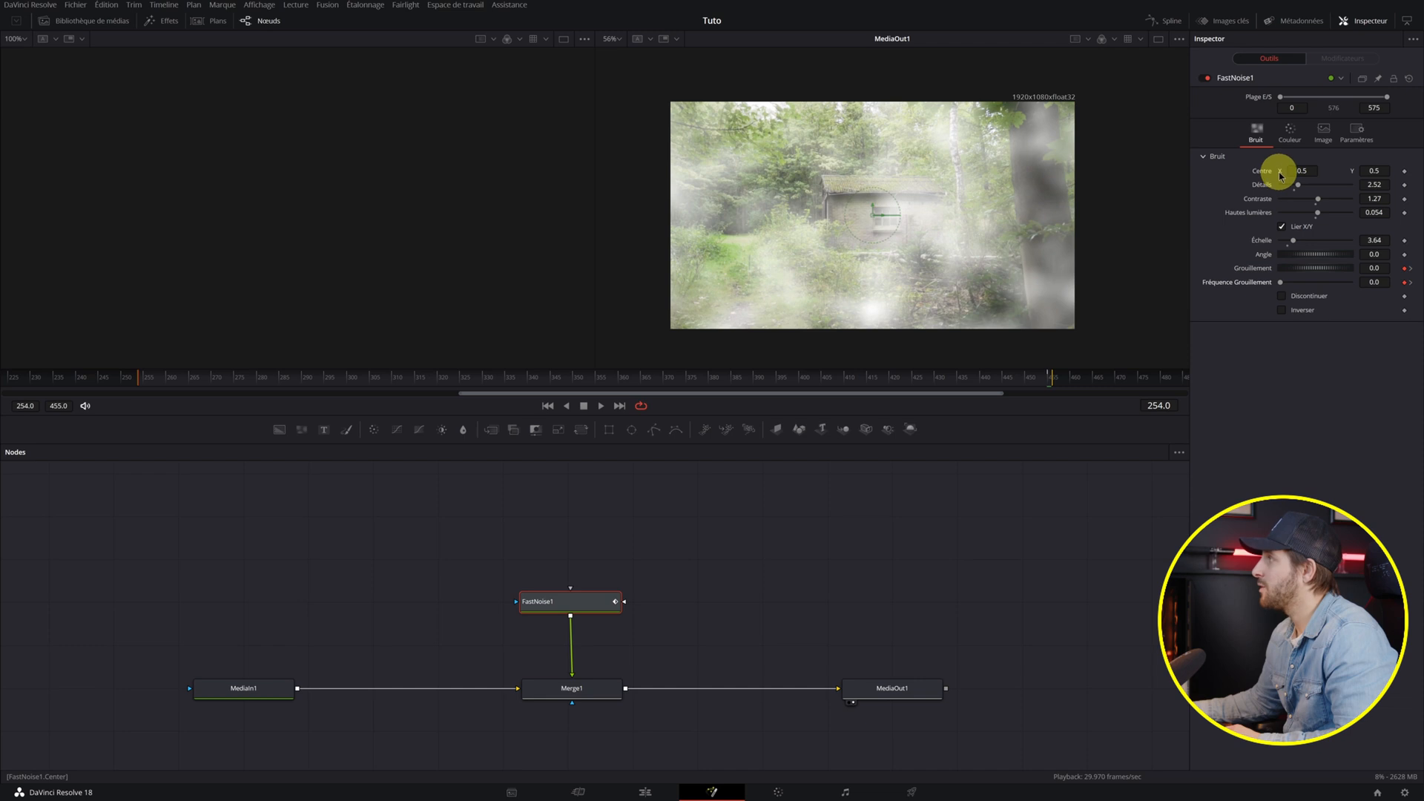
# Keyframe FastNoise1's Centre at X 0.5 on frame 254, increase its X value on frame 455, and preview the fog's sideways drift.
pyautogui.click(1405, 171)
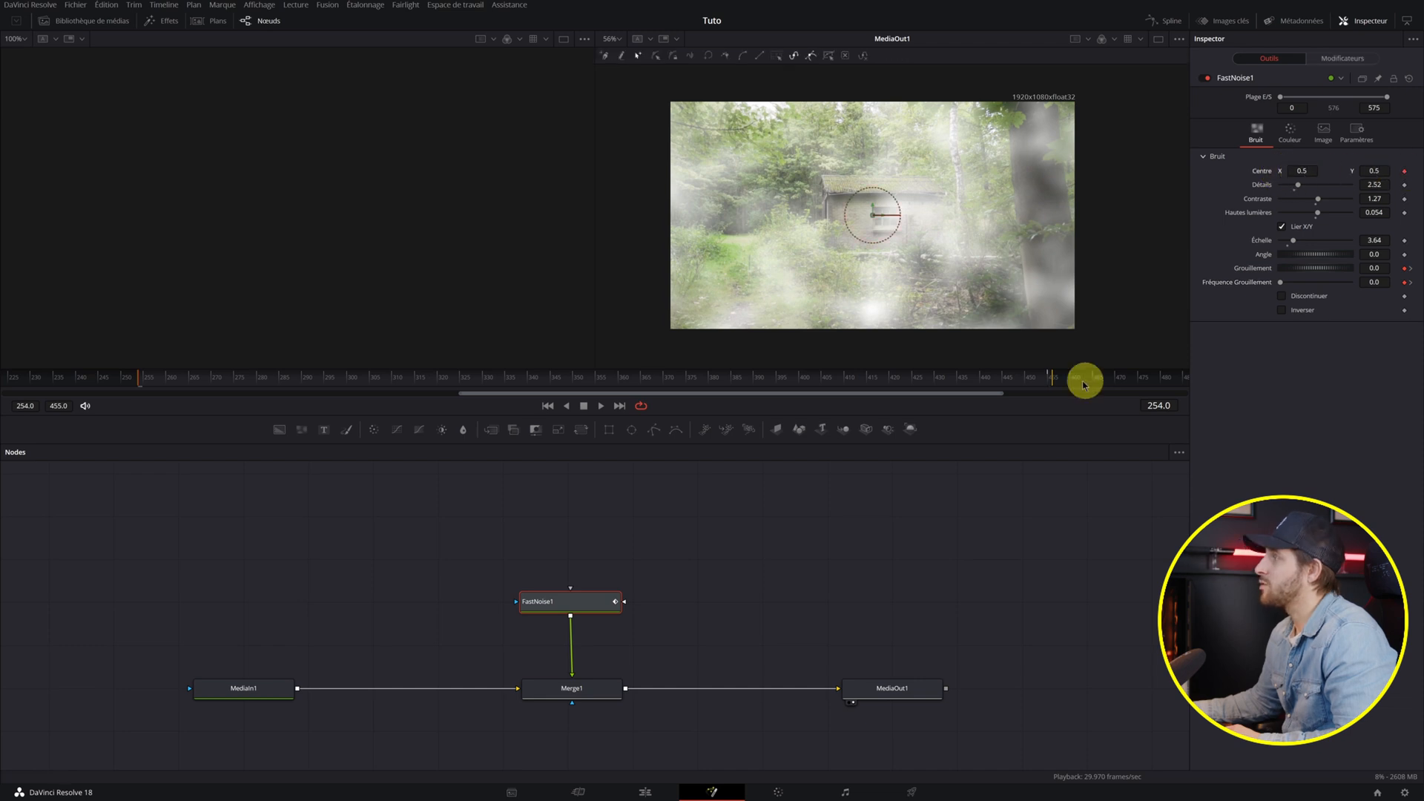
pyautogui.click(1050, 379)
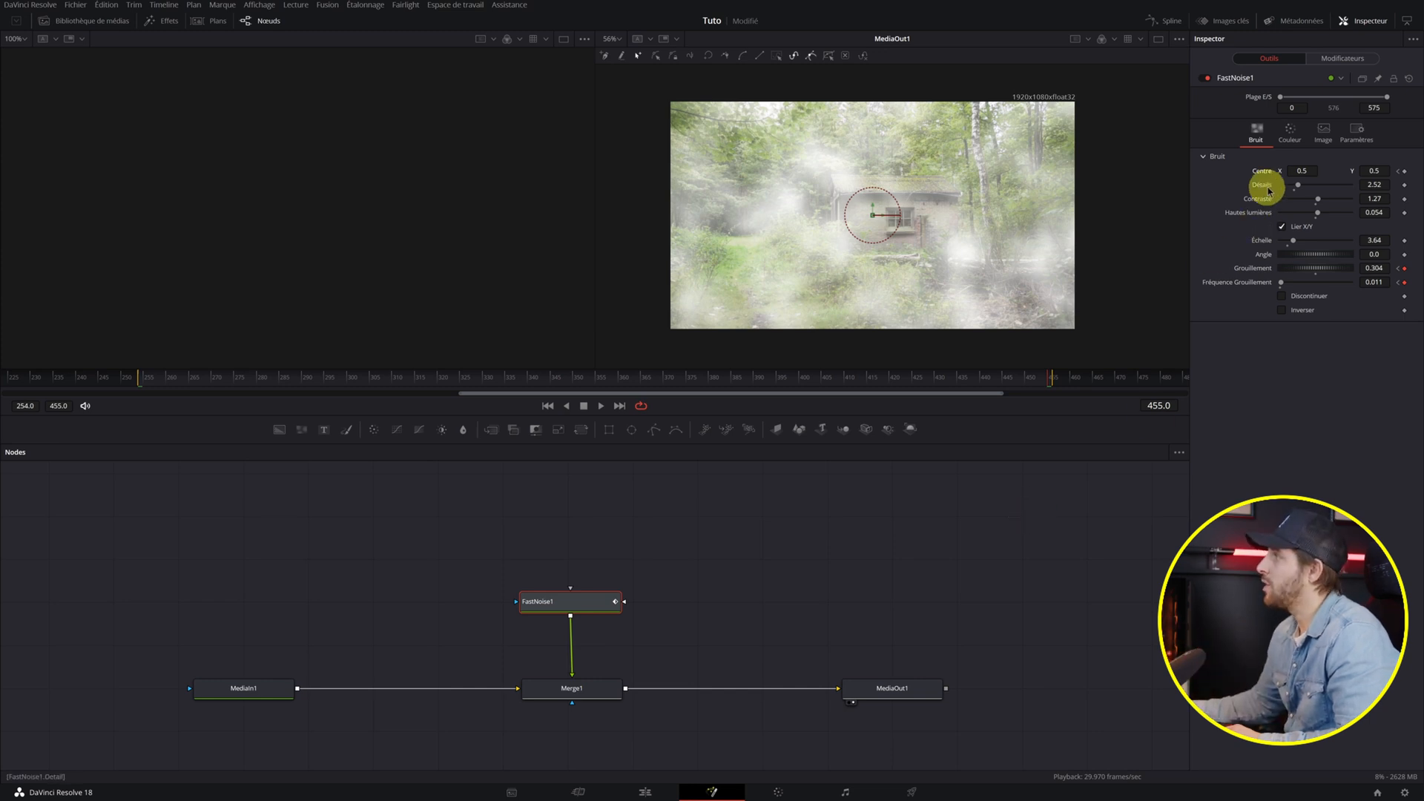
pyautogui.moveTo(1299, 170); pyautogui.dragTo(1386, 178)
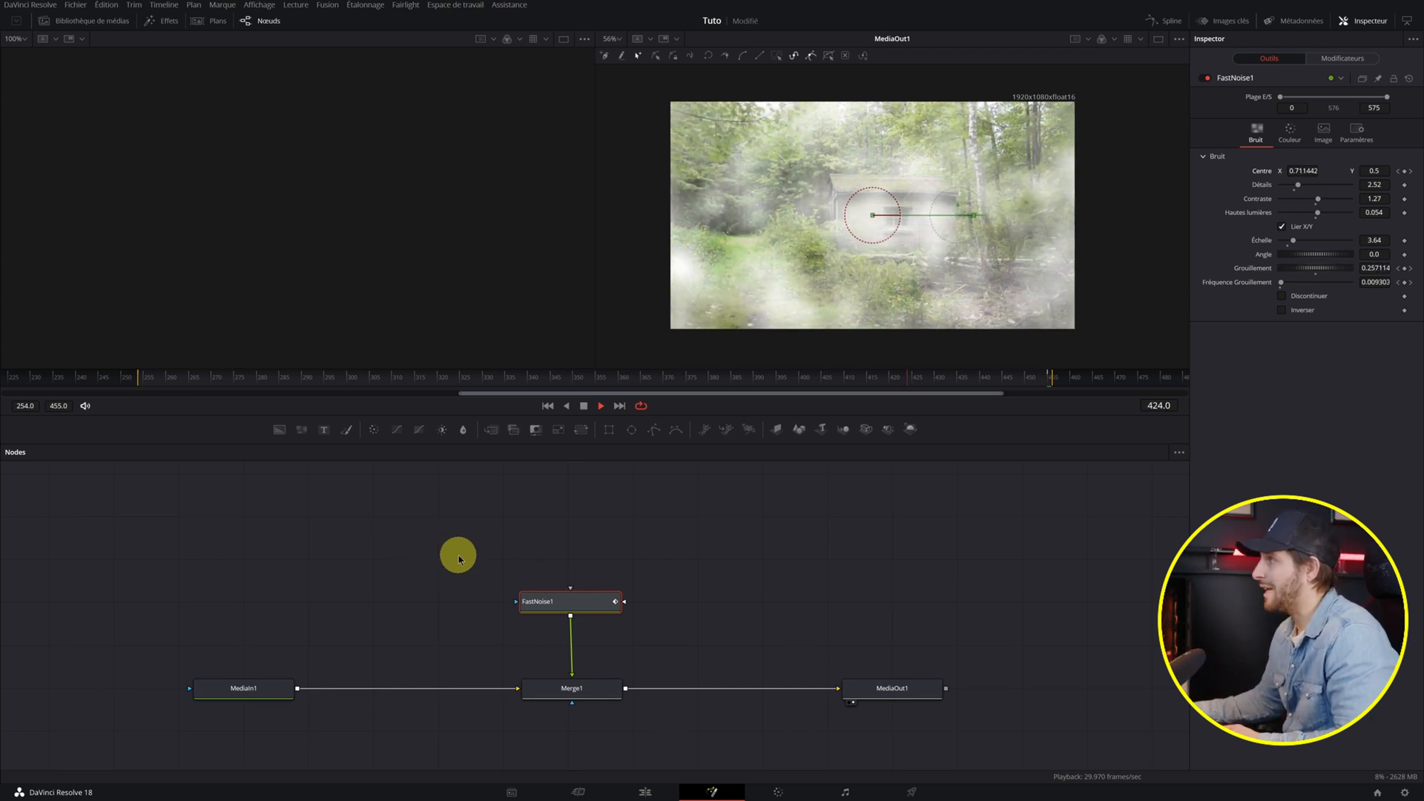
pyautogui.click(293, 573)
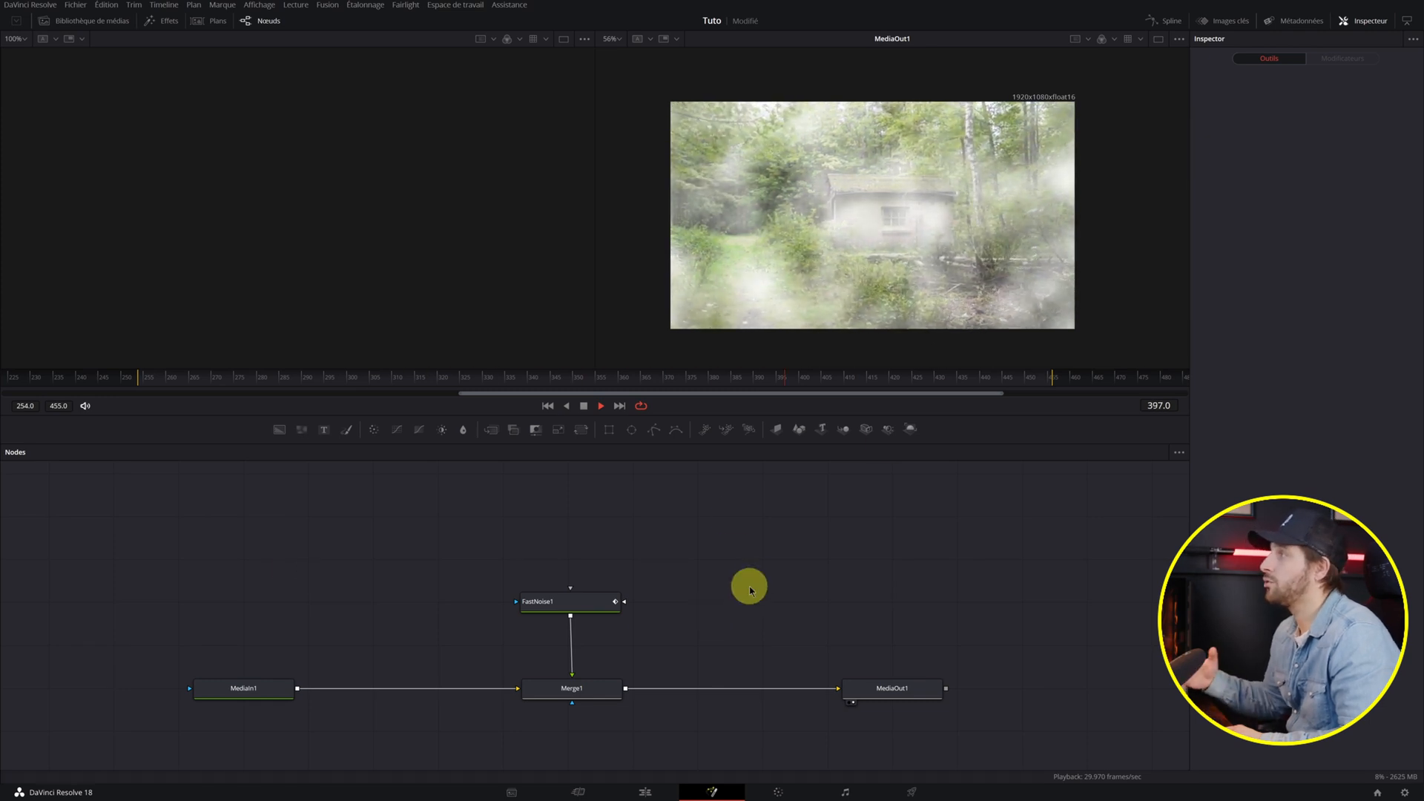
pyautogui.press('space')
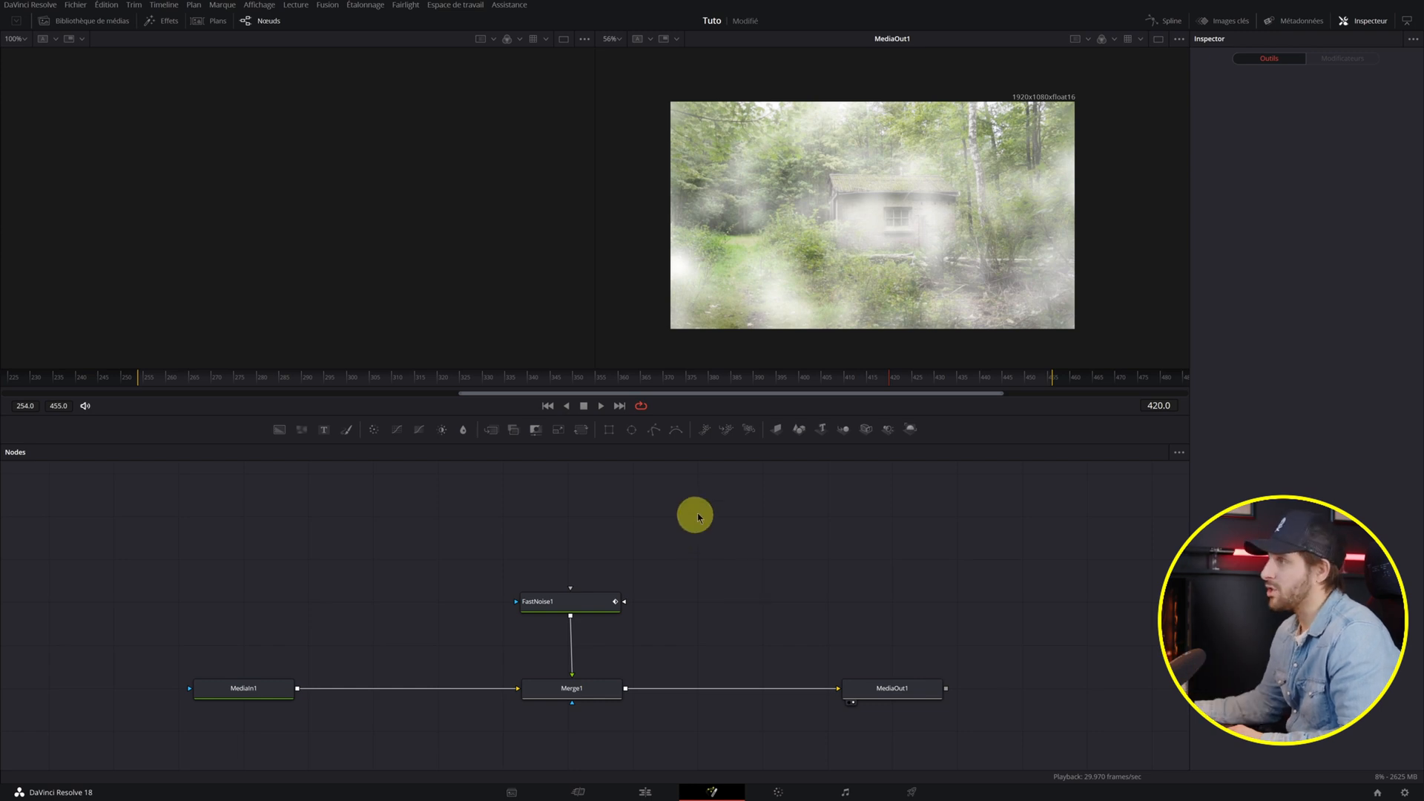
# At frame 354, attach a Polygon mask to FastNoise1 and turn on Inverser for the mask.
pyautogui.click(594, 377)
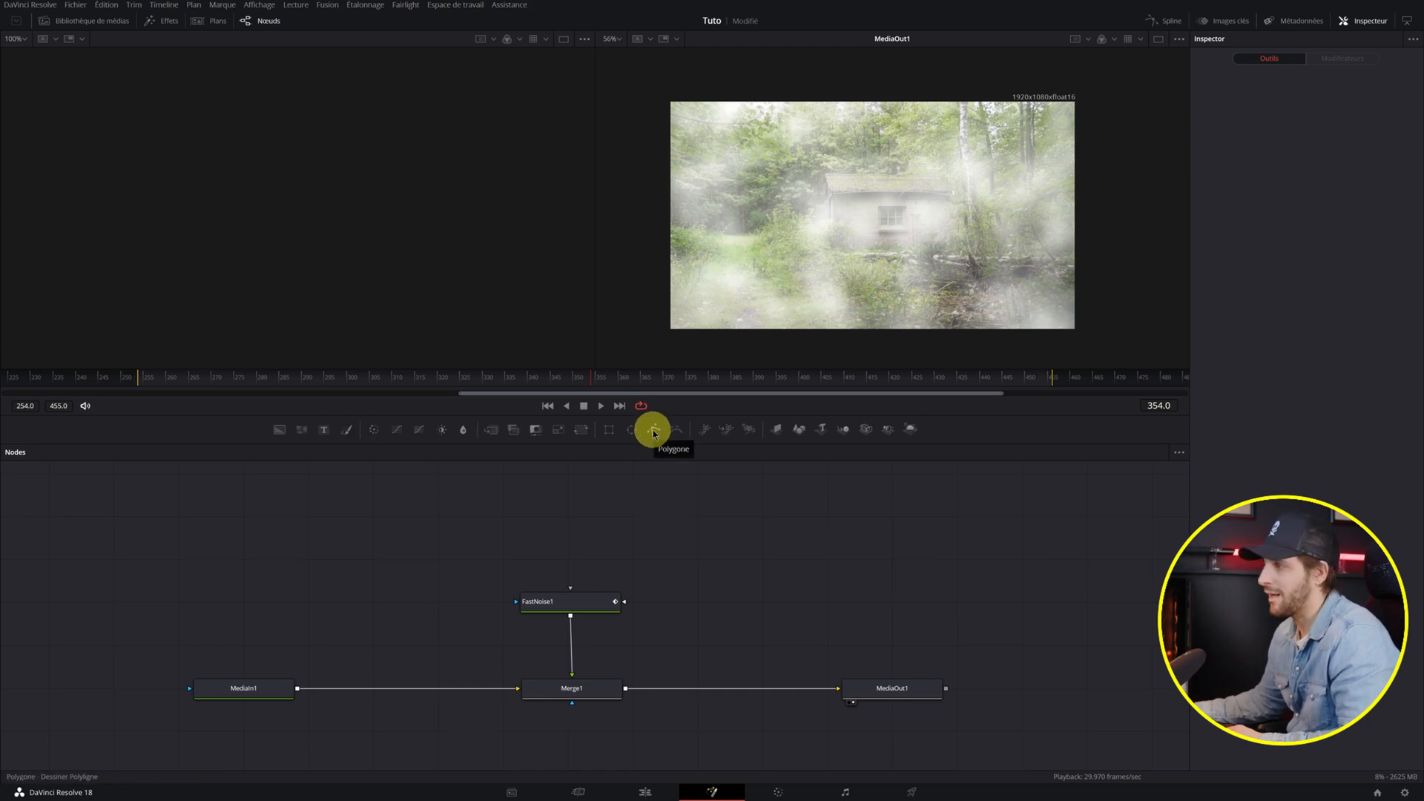
pyautogui.moveTo(654, 433); pyautogui.dragTo(583, 608)
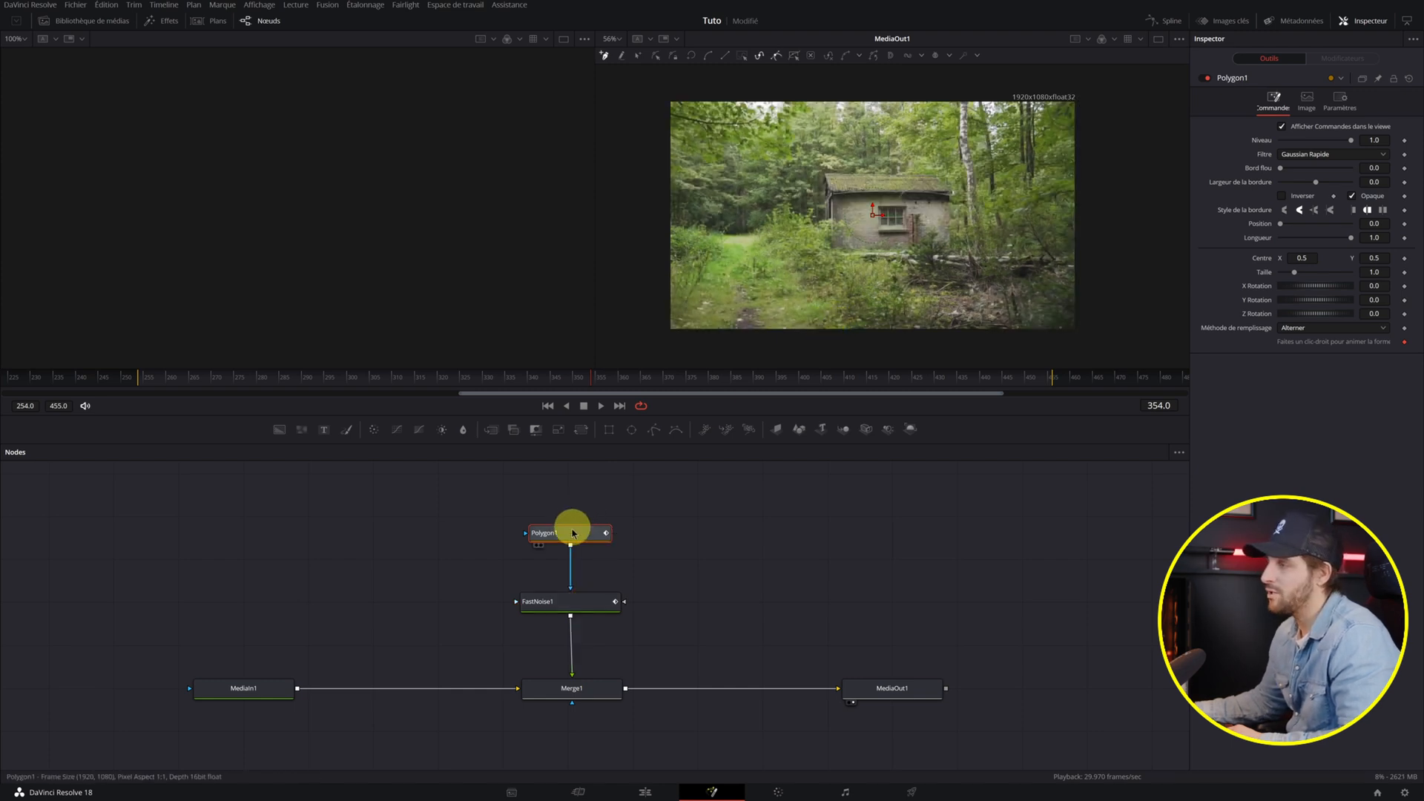
pyautogui.click(1357, 20)
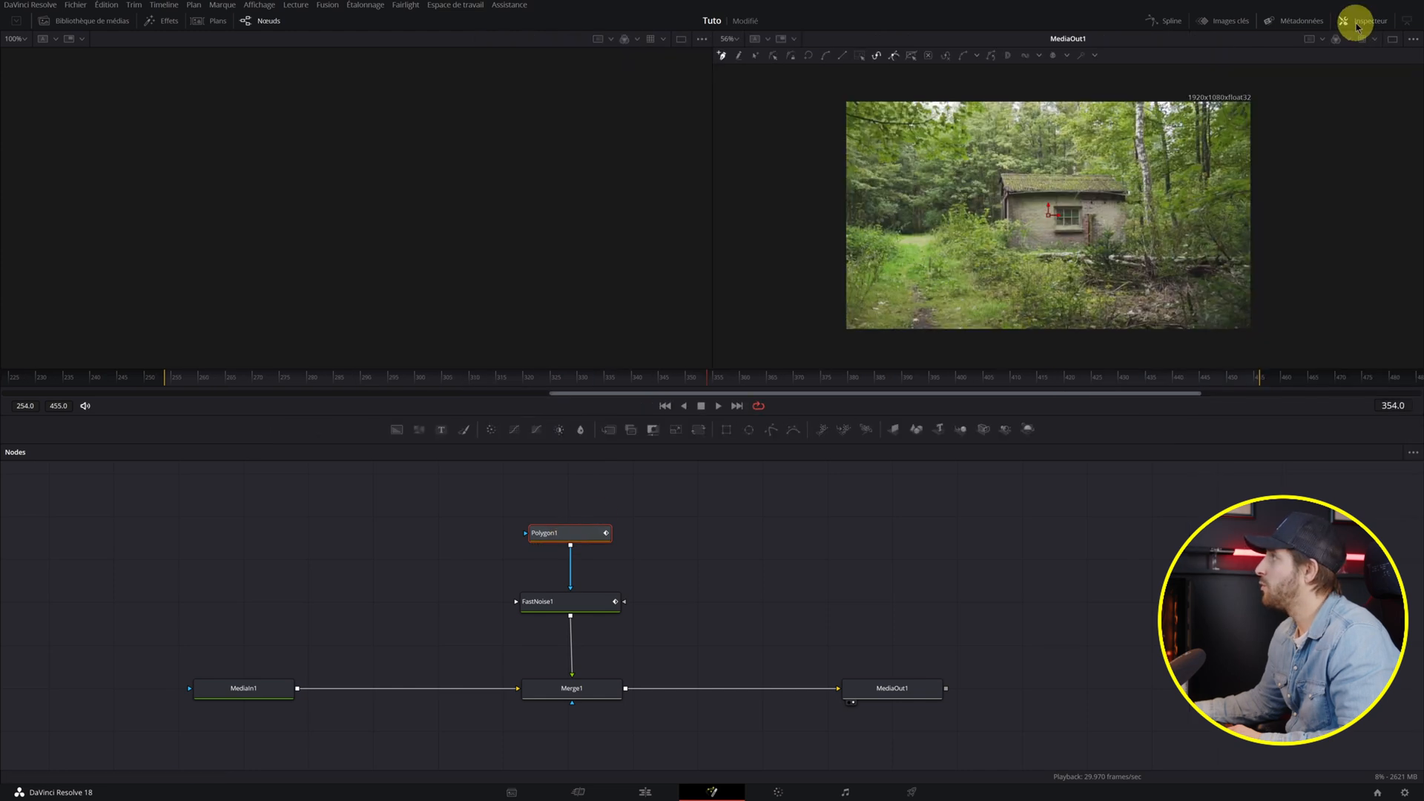
pyautogui.click(1357, 20)
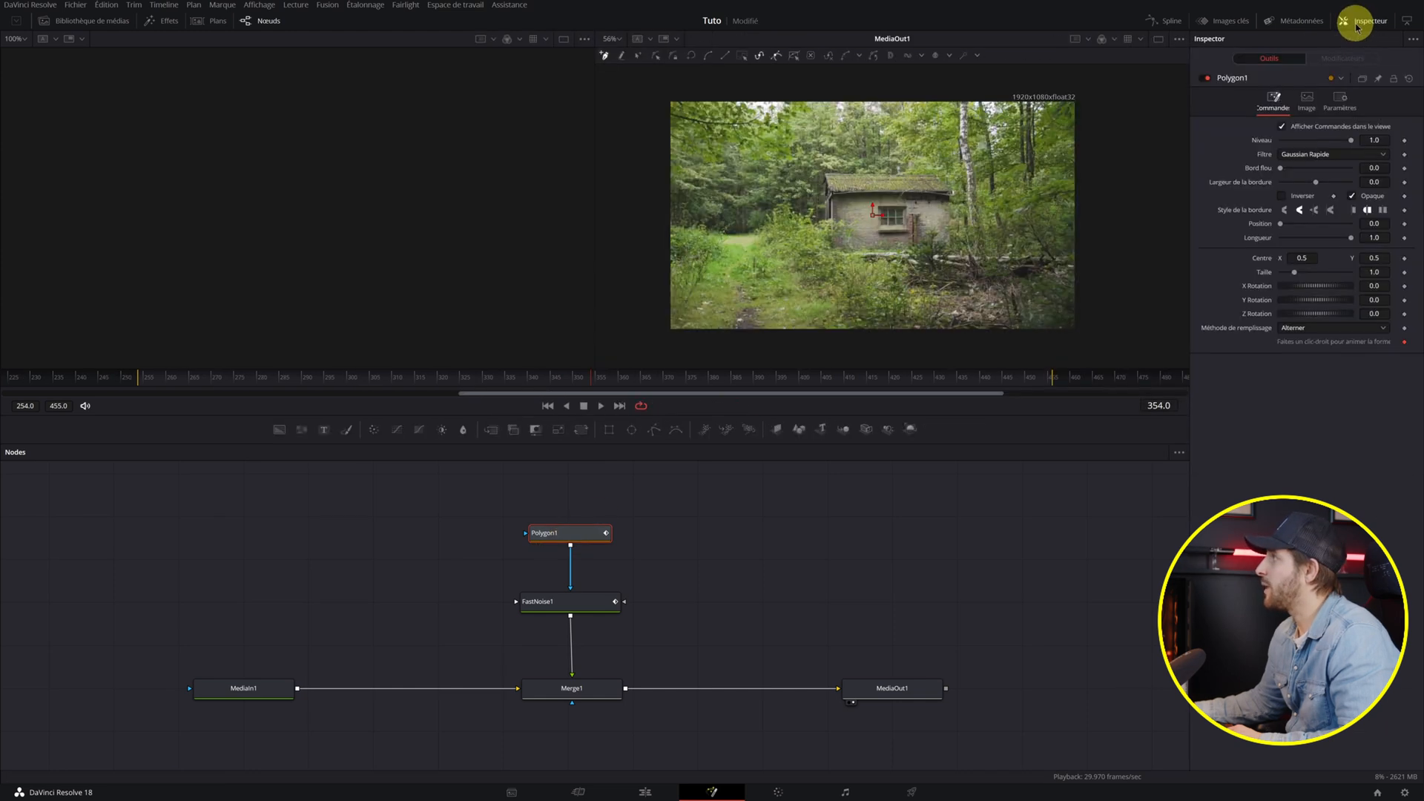
pyautogui.click(1282, 198)
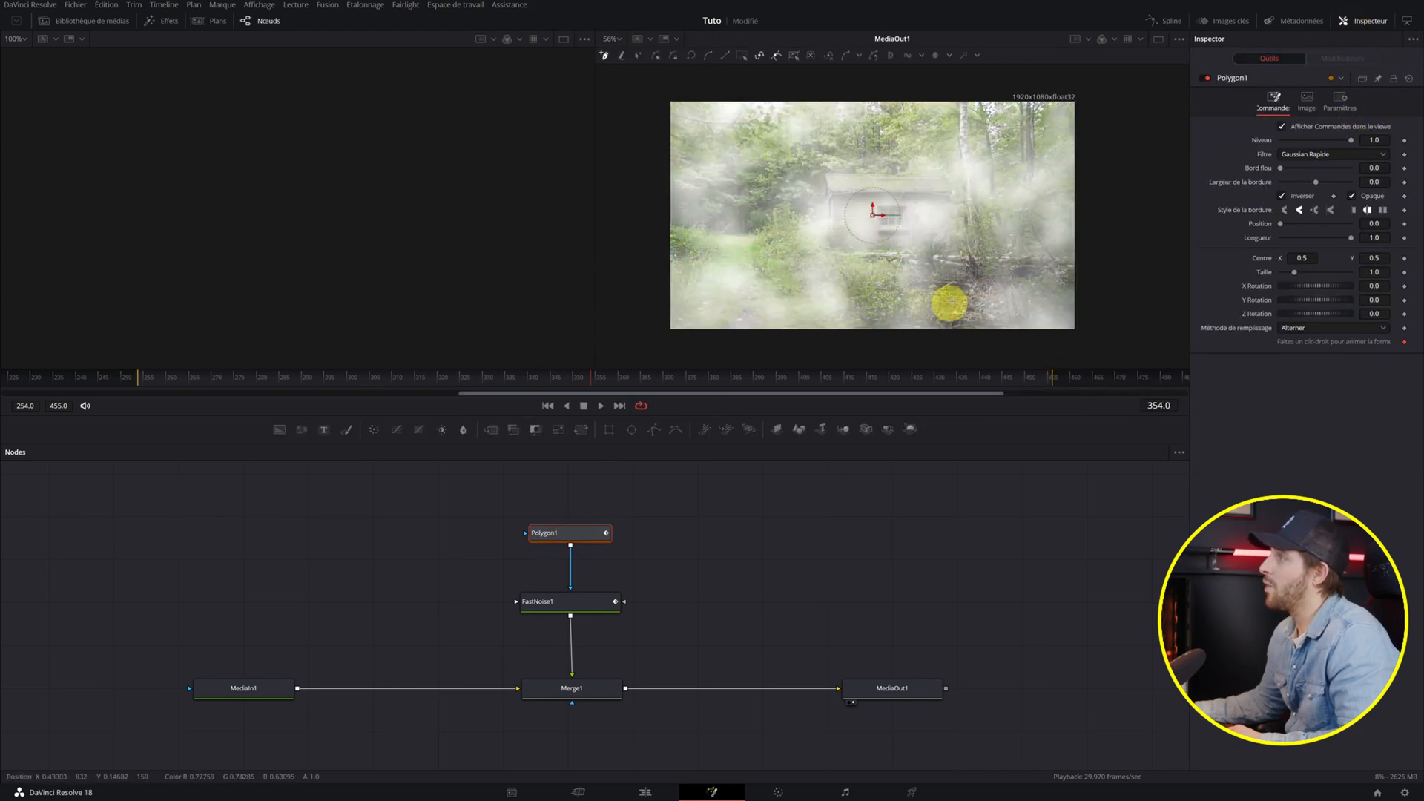
# Draw a closed polygon mask with a wavy upper edge across the cabin's mid-height, enclosing the lower part of the image beyond the frame edges.
pyautogui.scroll(-2, 642, 236)
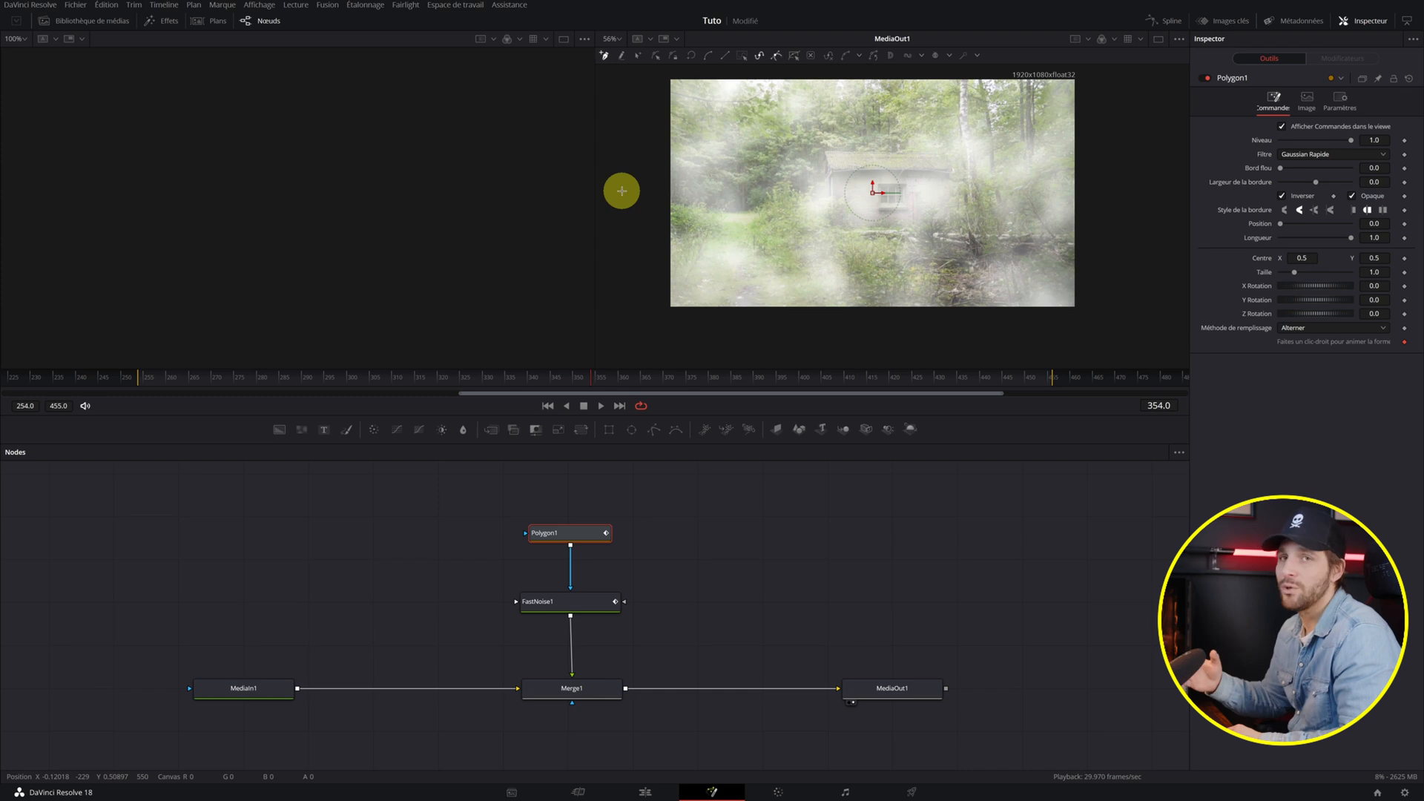
pyautogui.click(636, 172)
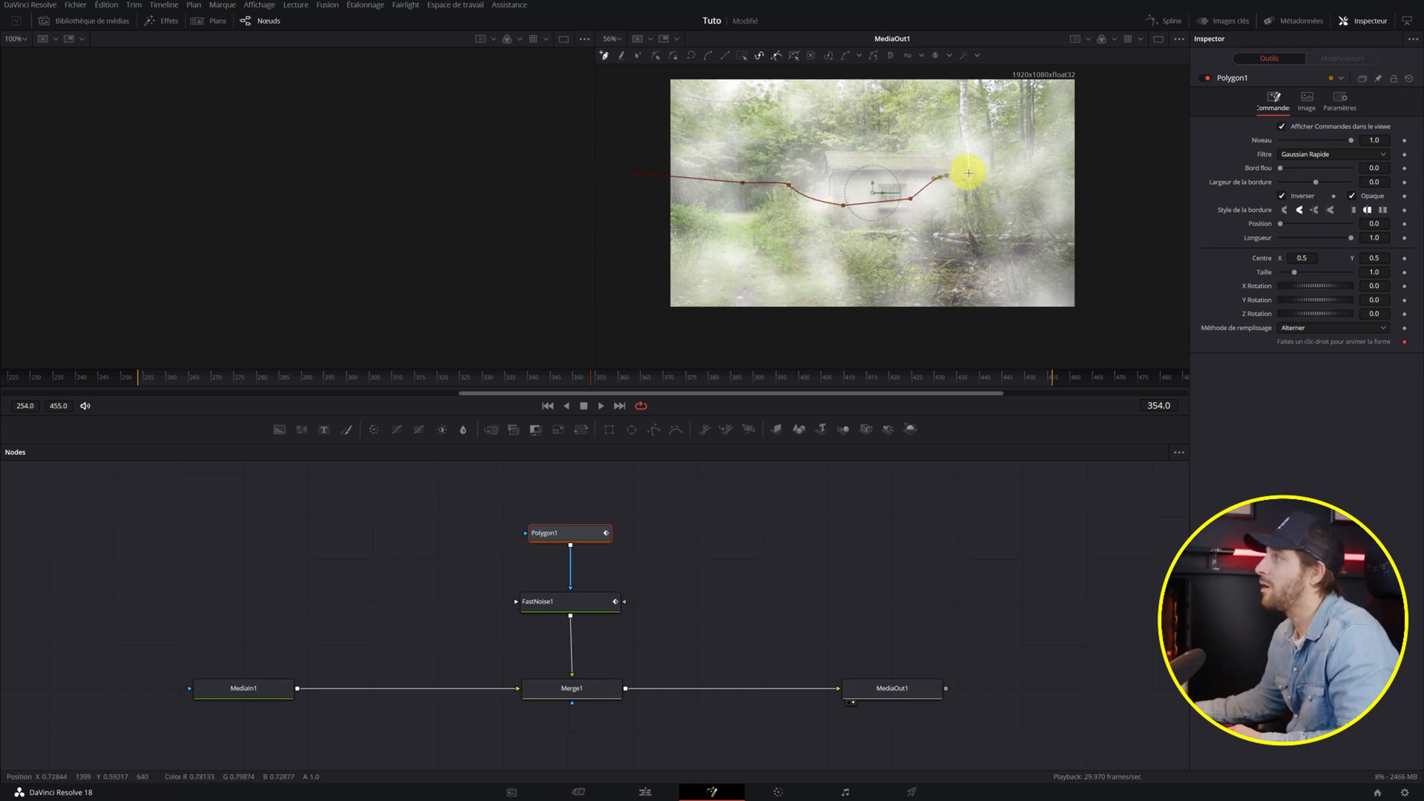
pyautogui.click(978, 185)
pyautogui.click(1018, 197)
pyautogui.click(1046, 211)
pyautogui.click(1088, 186)
pyautogui.click(1140, 246)
pyautogui.click(1147, 302)
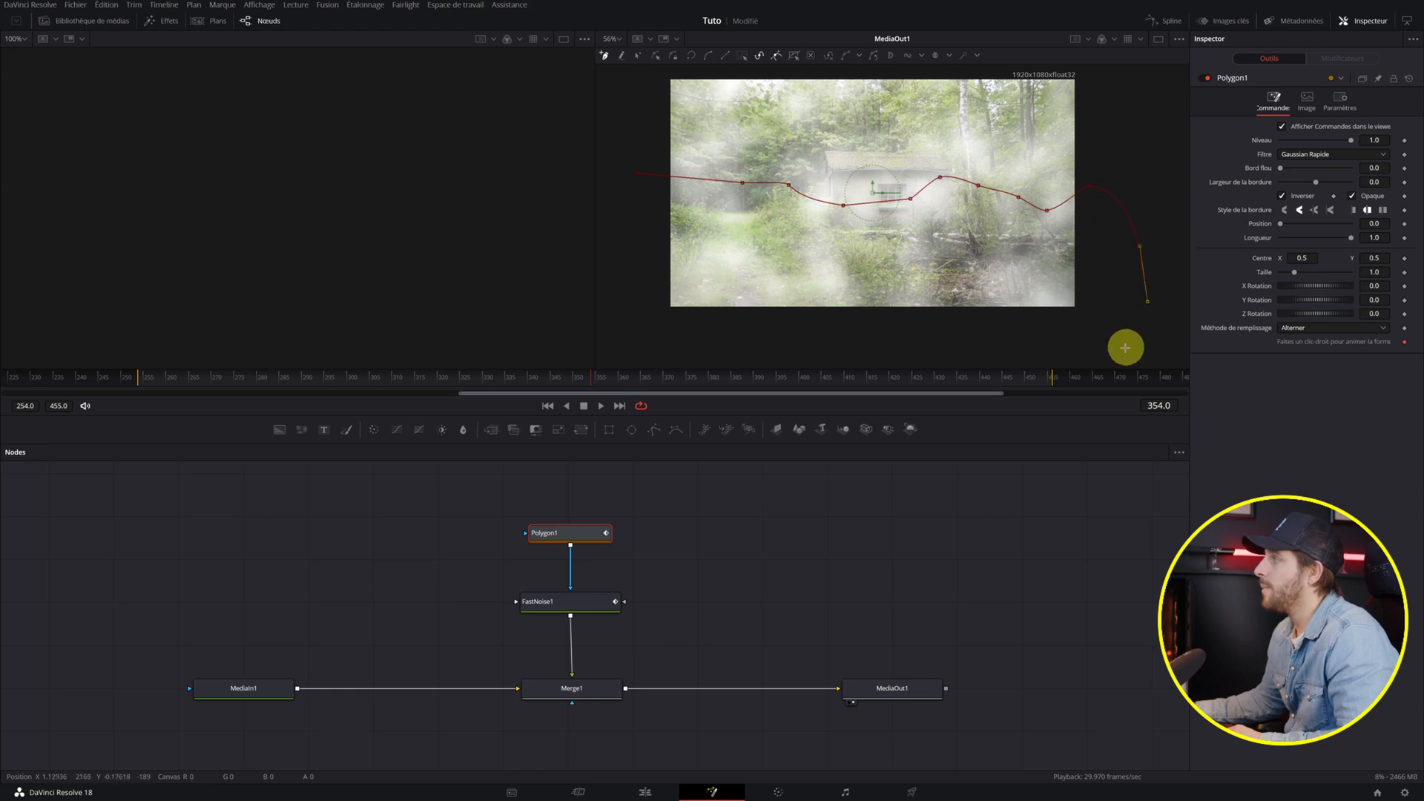
pyautogui.click(786, 340)
pyautogui.click(623, 332)
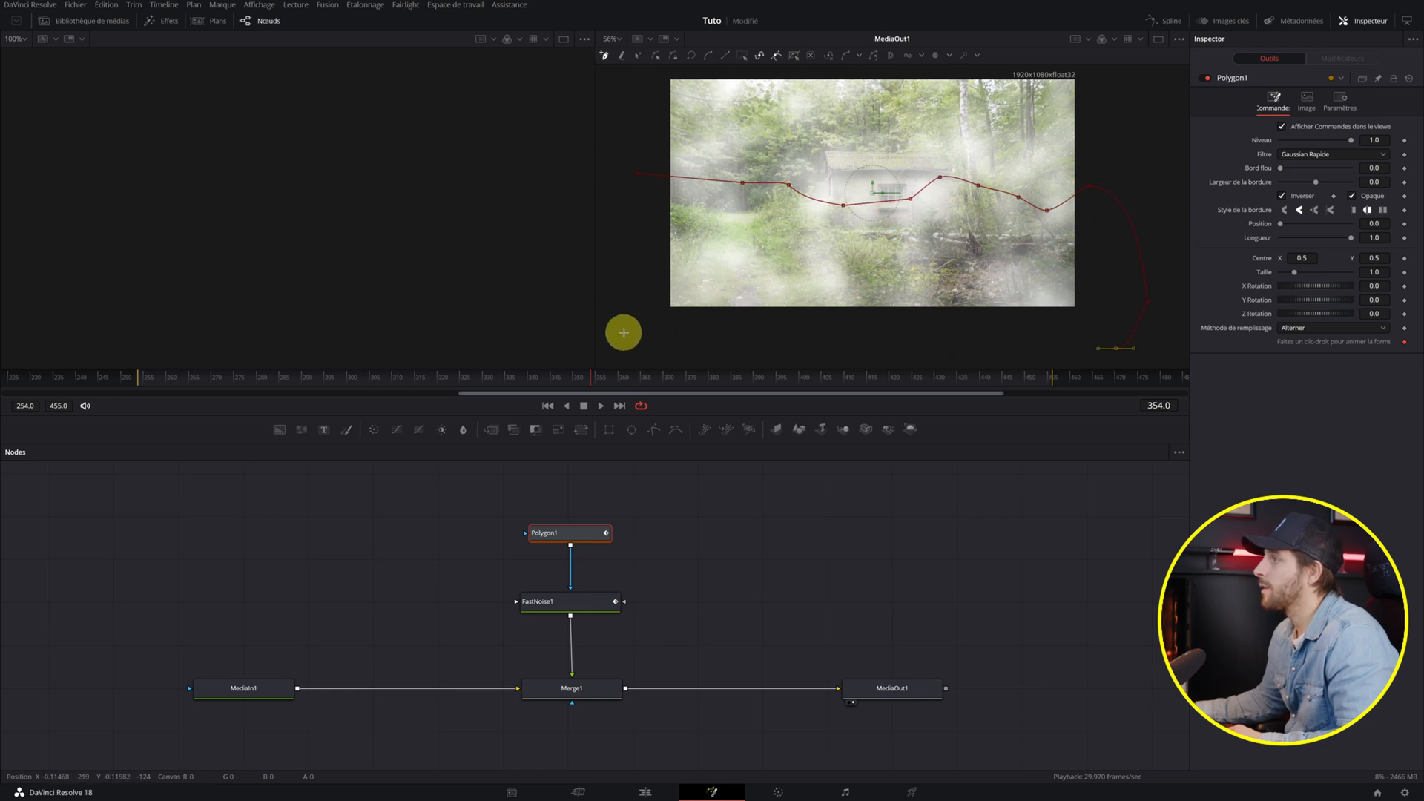
pyautogui.click(636, 175)
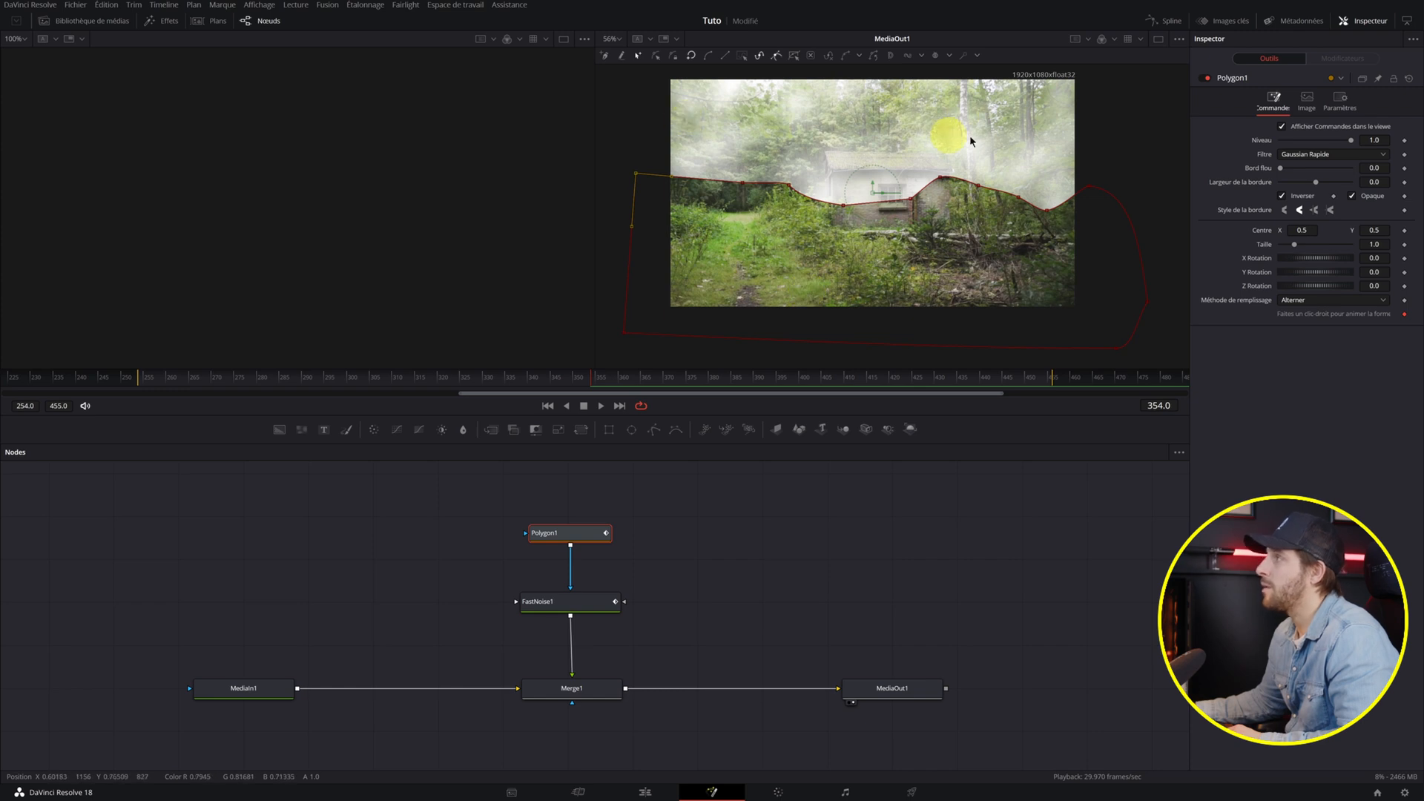
# Turn off Inverser for the Polygon1 mask, inspect its hard edge, and set Bord flou to about 0.178.
pyautogui.click(1282, 196)
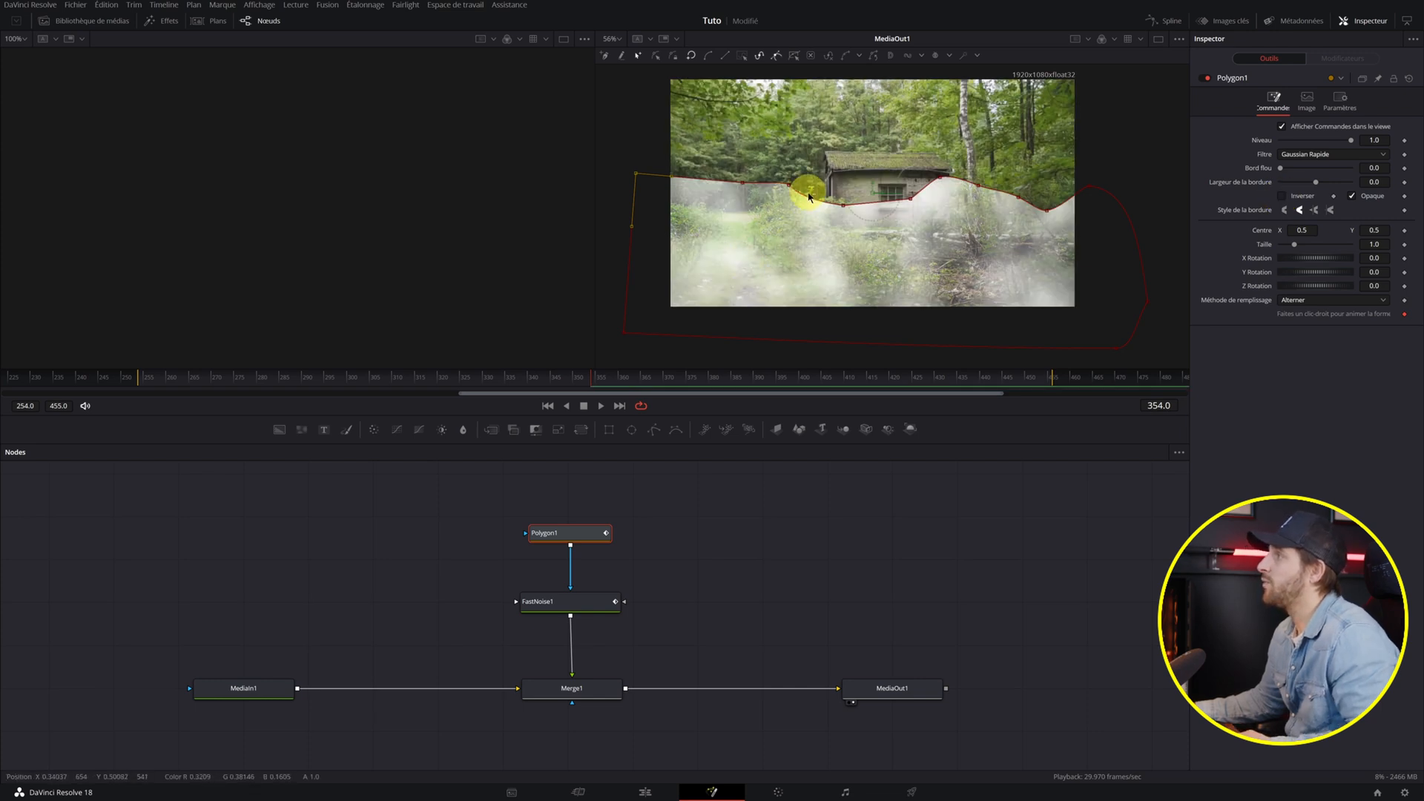
pyautogui.scroll(8, 808, 197)
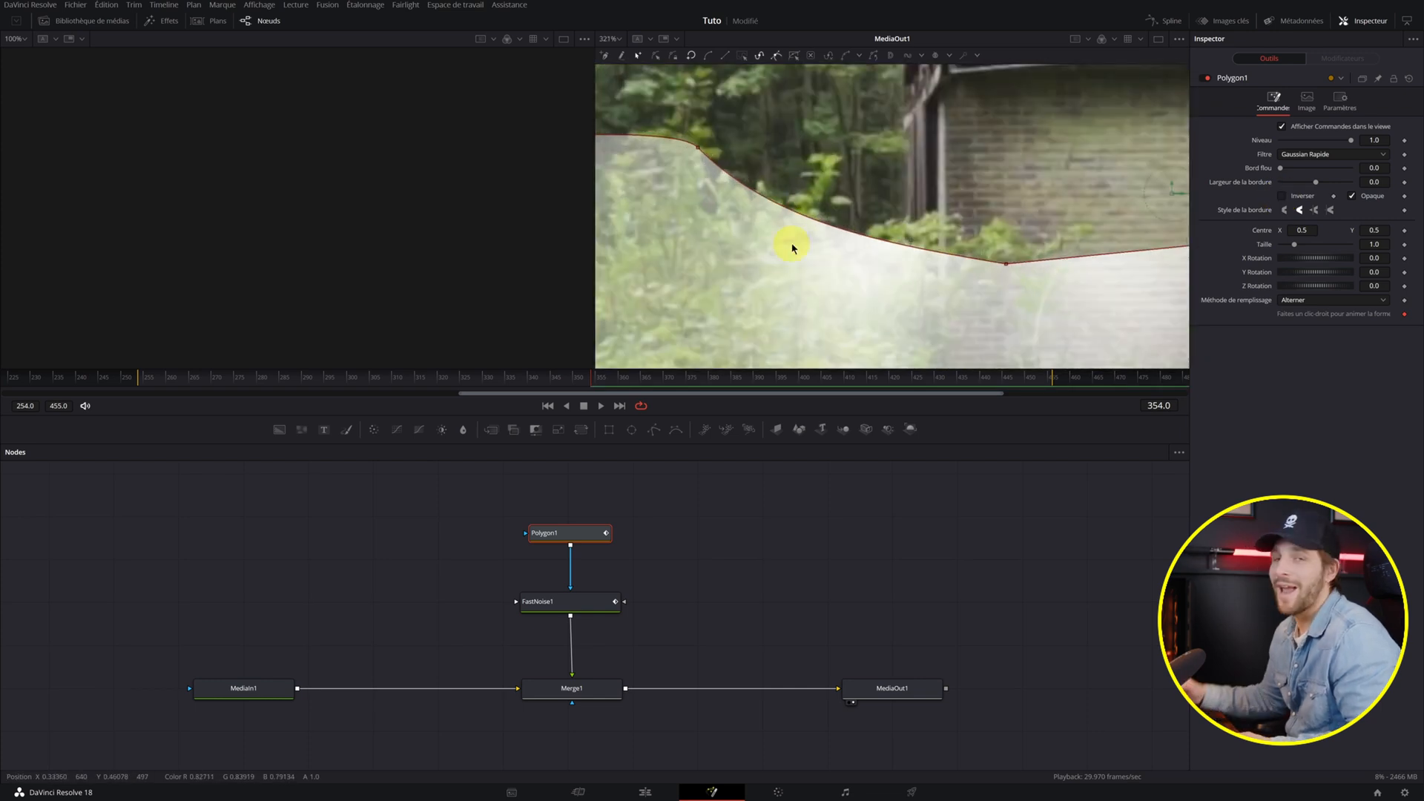
pyautogui.scroll(-3, 791, 243)
pyautogui.scroll(-4, 790, 244)
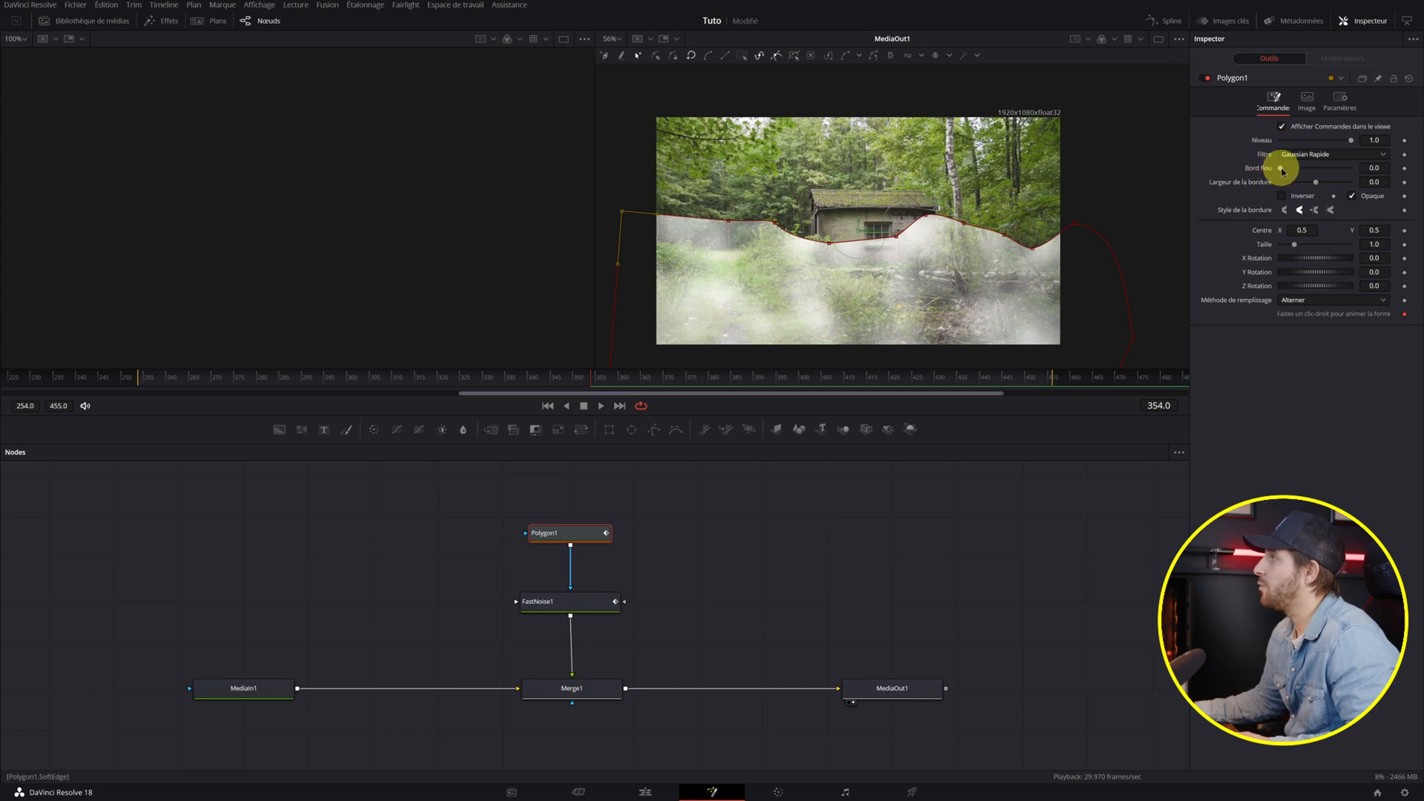
pyautogui.moveTo(1281, 171); pyautogui.dragTo(1345, 172)
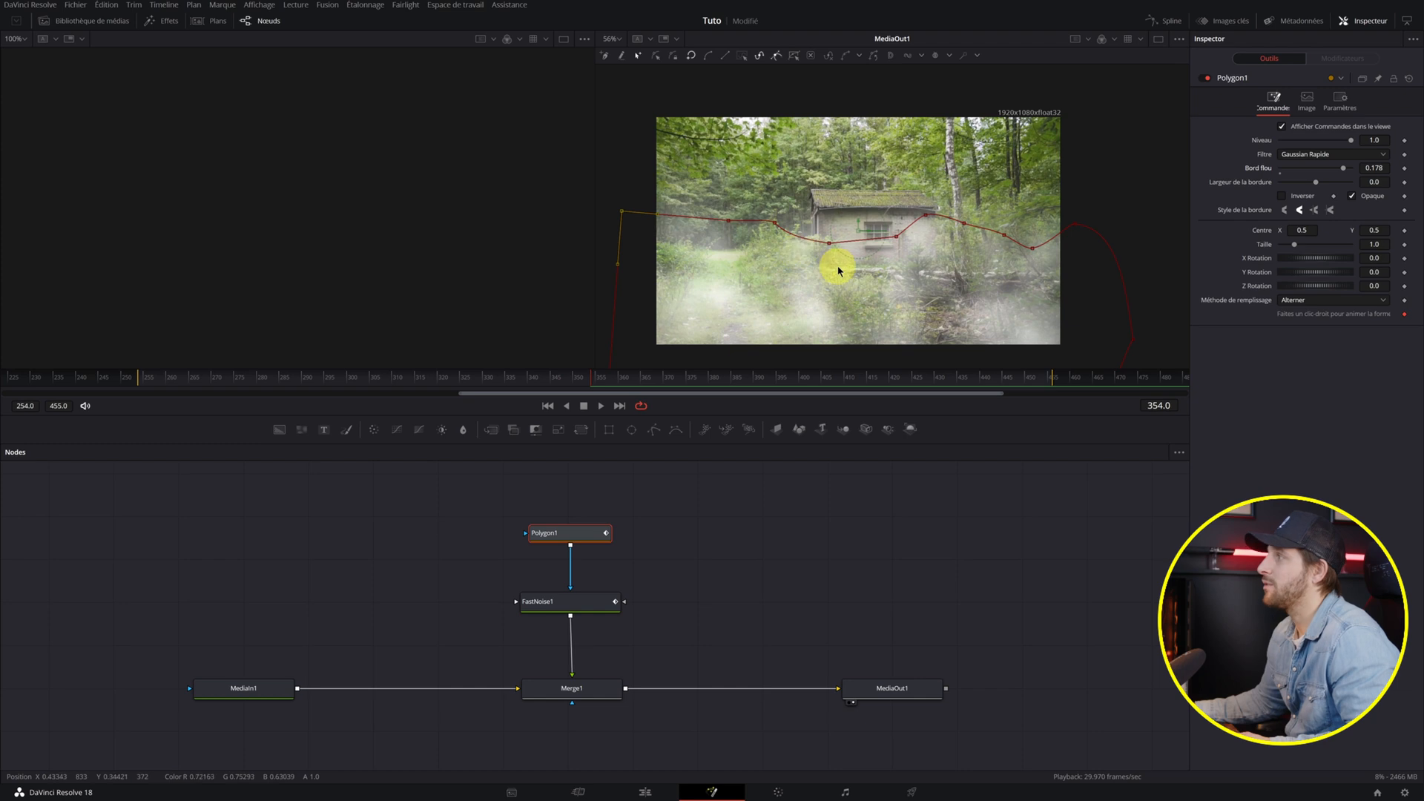
# Deselect the mask node and play the composition from frame 257 to check the soft-edged fog in motion.
pyautogui.scroll(-2, 837, 271)
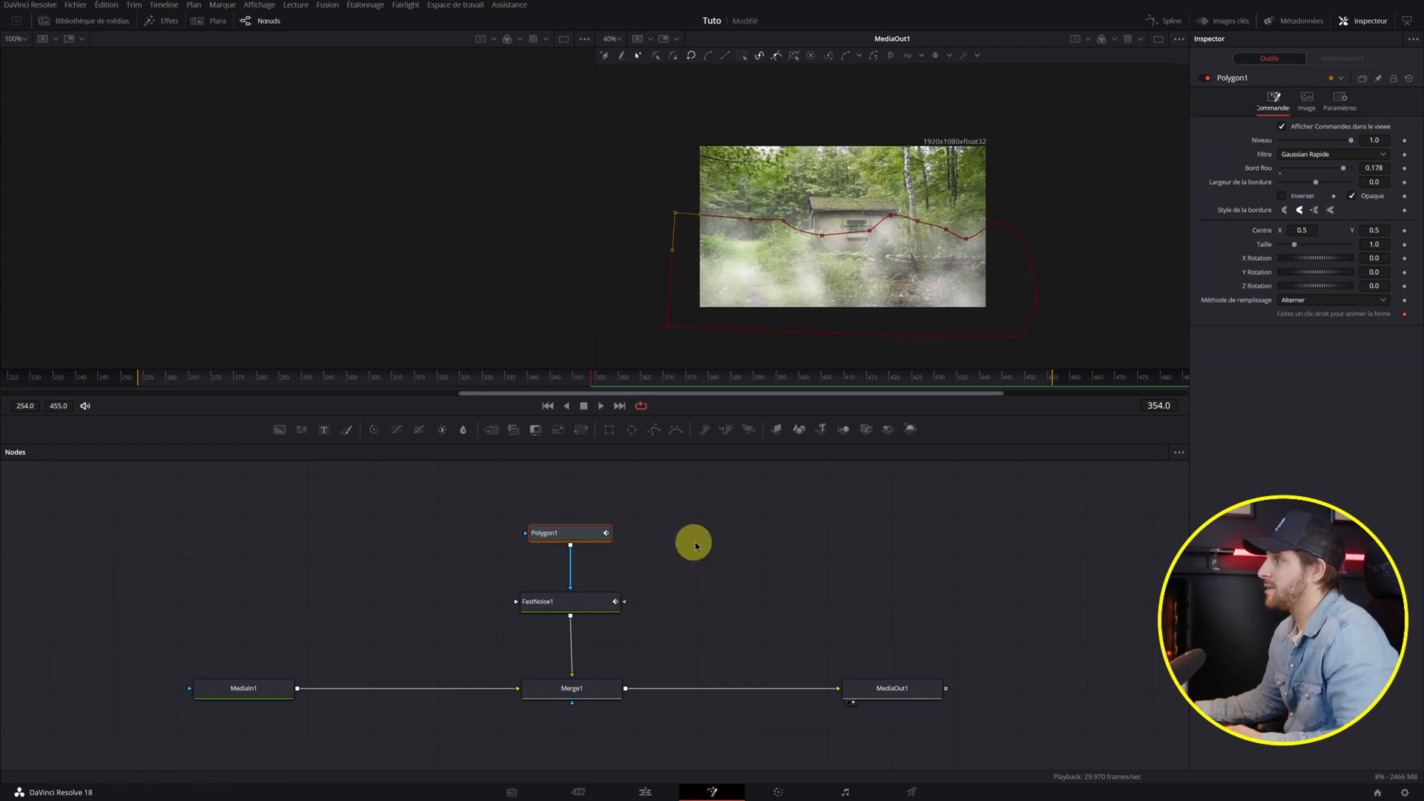
pyautogui.click(713, 510)
pyautogui.click(153, 379)
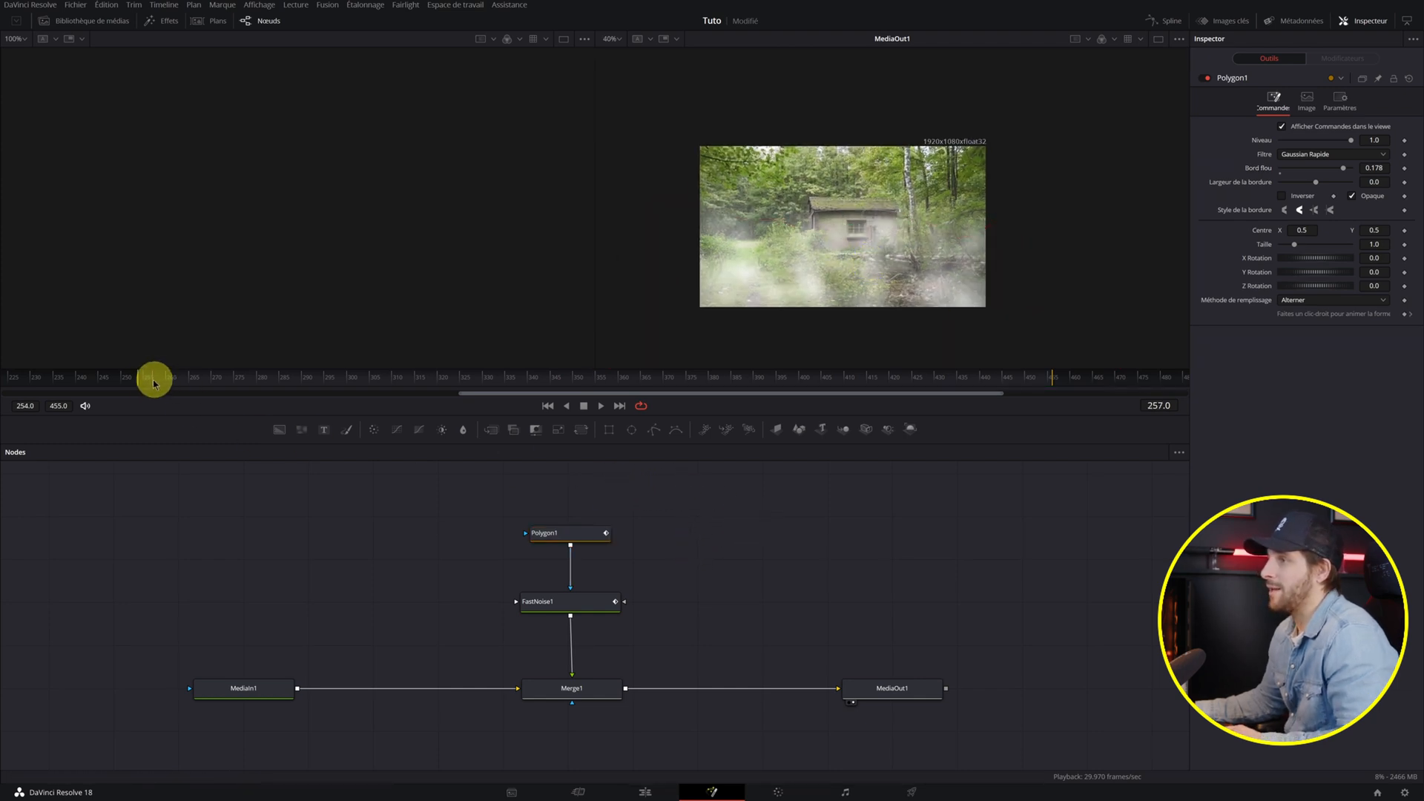
pyautogui.press('space')
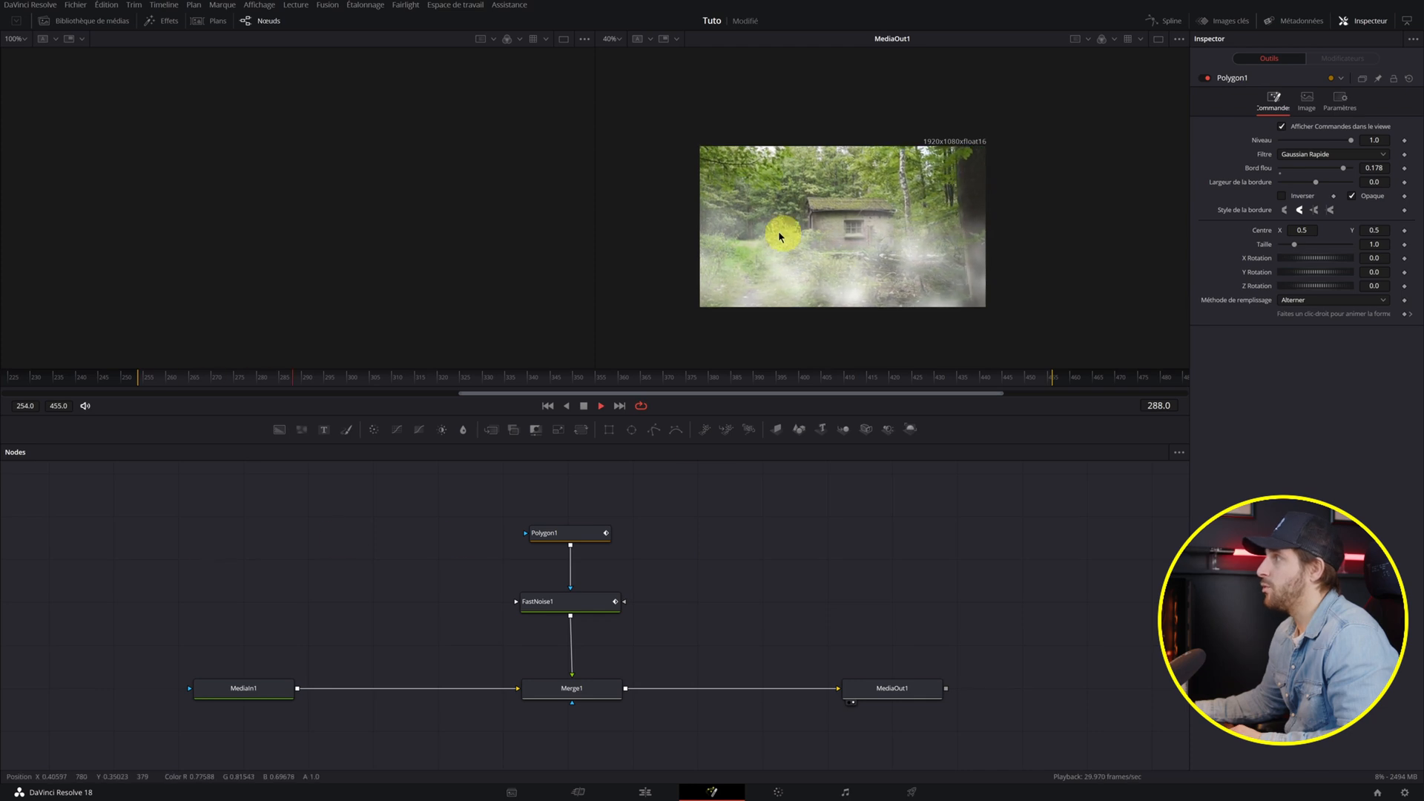